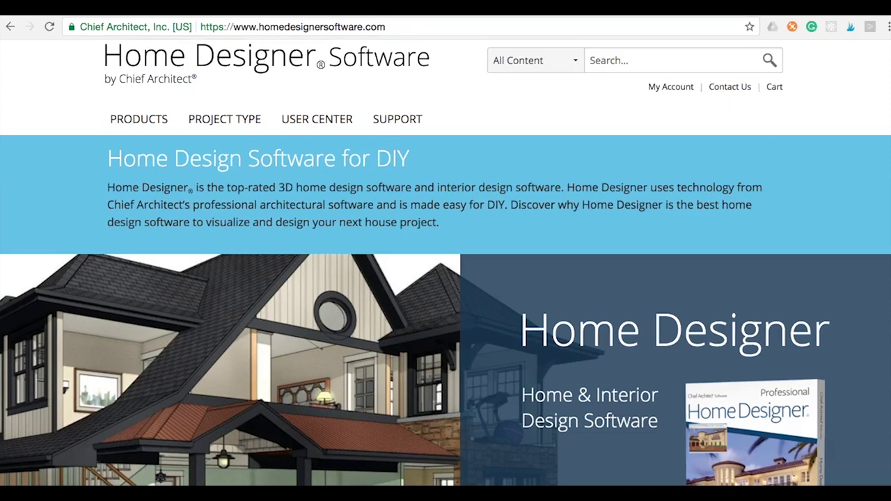
- Scroll through the Home Designer Software homepage, then move on to chiefarchitect.com
scroll(445, 263, "down", 4)
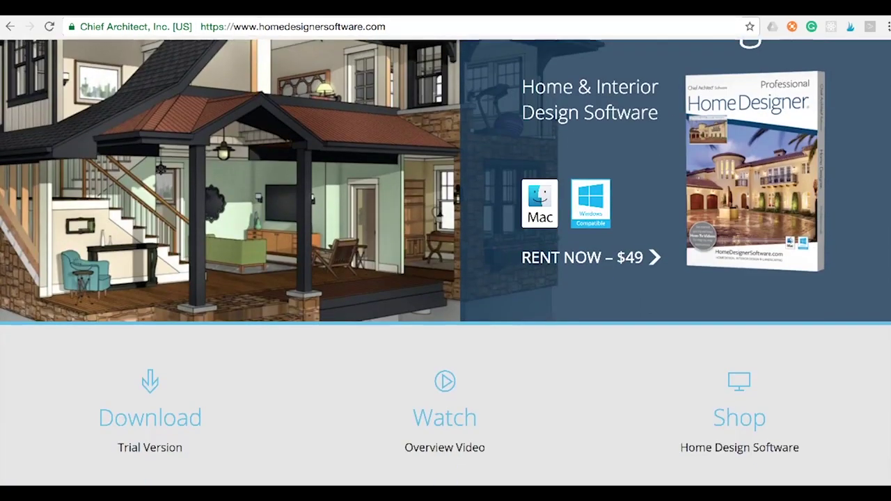
scroll(882, 71, "up", 3)
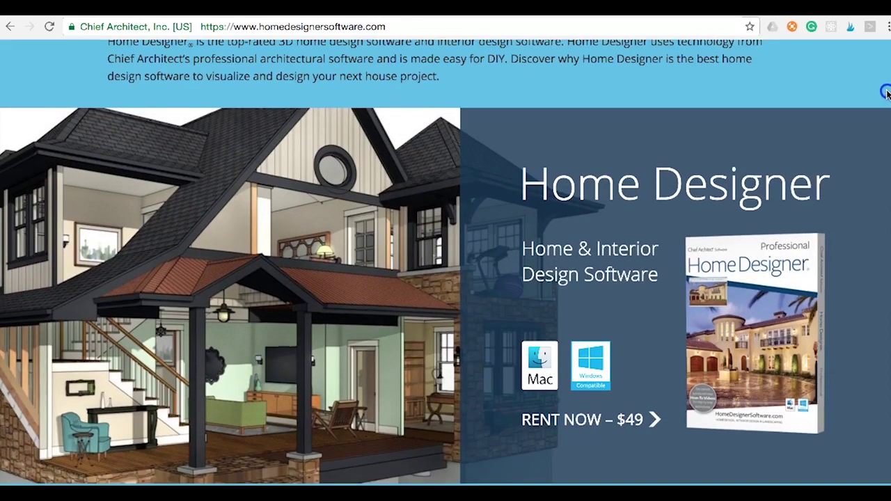
scroll(882, 66, "up", 1)
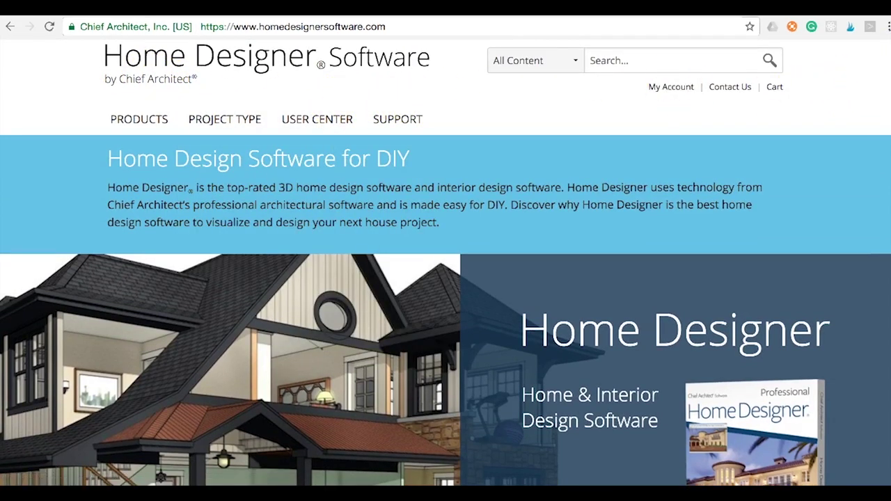
scroll(887, 174, "down", 8)
scroll(882, 147, "up", 8)
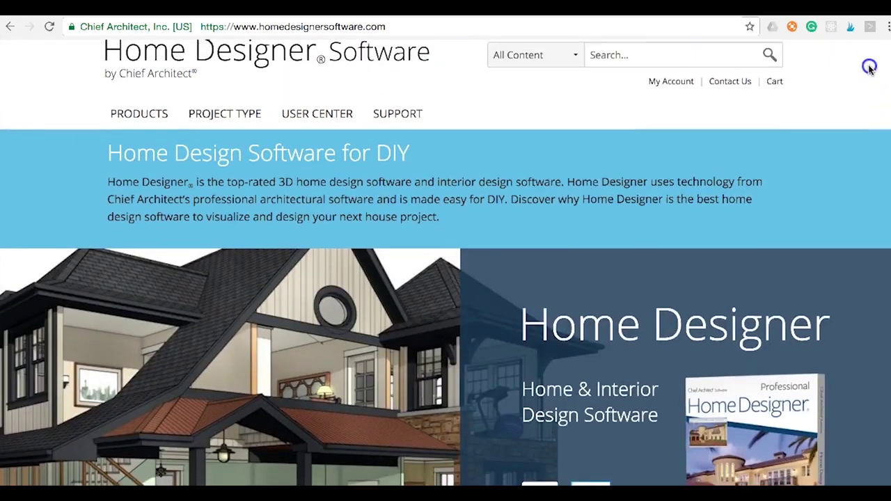
scroll(875, 243, "down", 10)
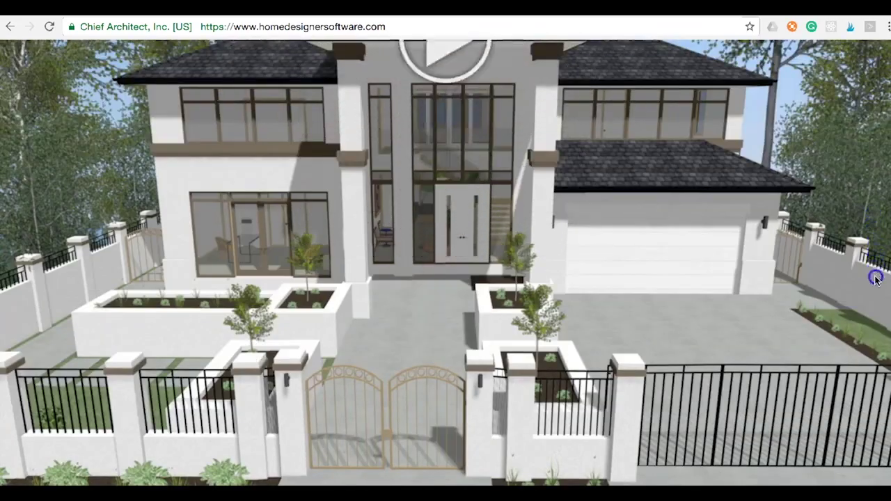
scroll(875, 285, "down", 8)
scroll(884, 417, "up", 11)
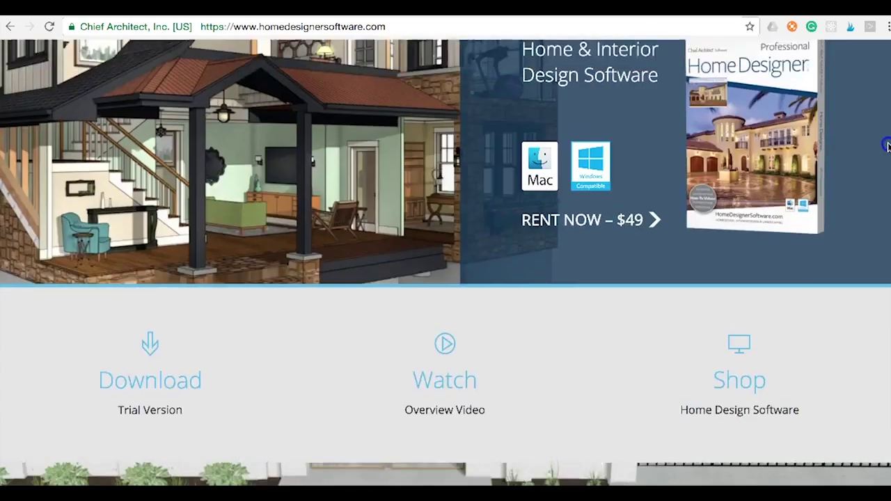
scroll(446, 261, "up", 5)
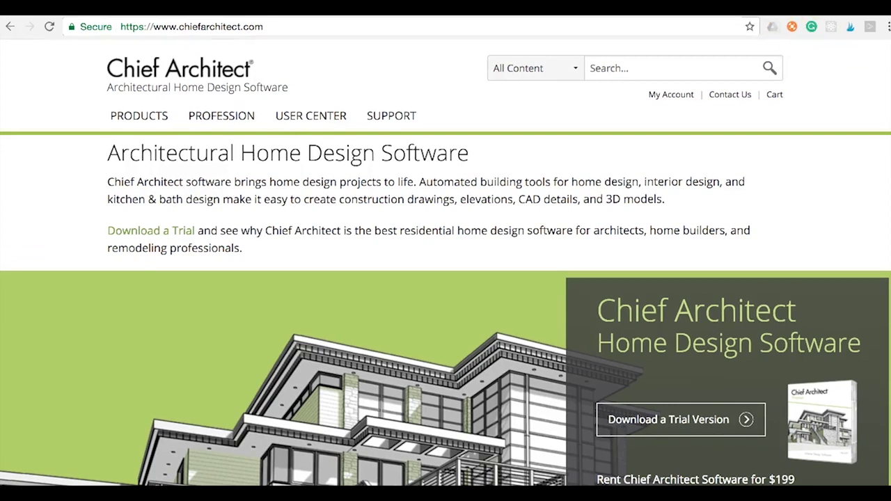
- Browse chiefarchitect.com, then return to homedesignersoftware.com and bring up its PRODUCTS menu
scroll(445, 261, "down", 2)
scroll(445, 261, "up", 2)
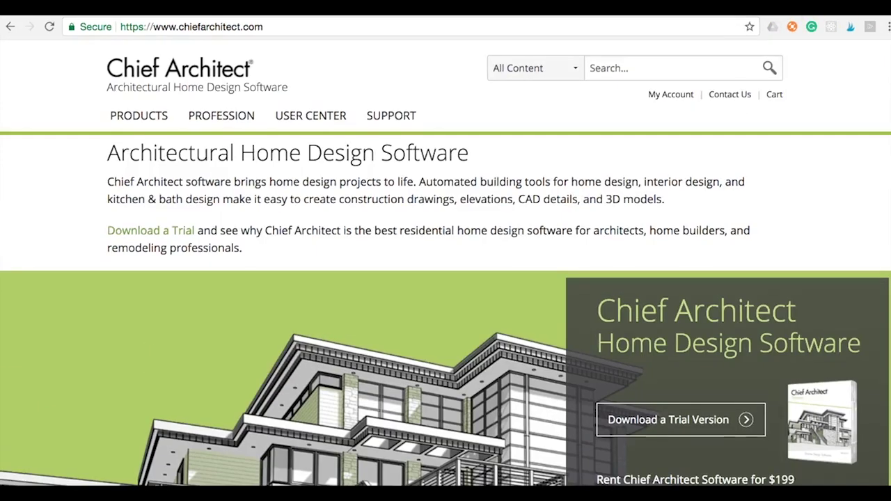
scroll(445, 262, "down", 1)
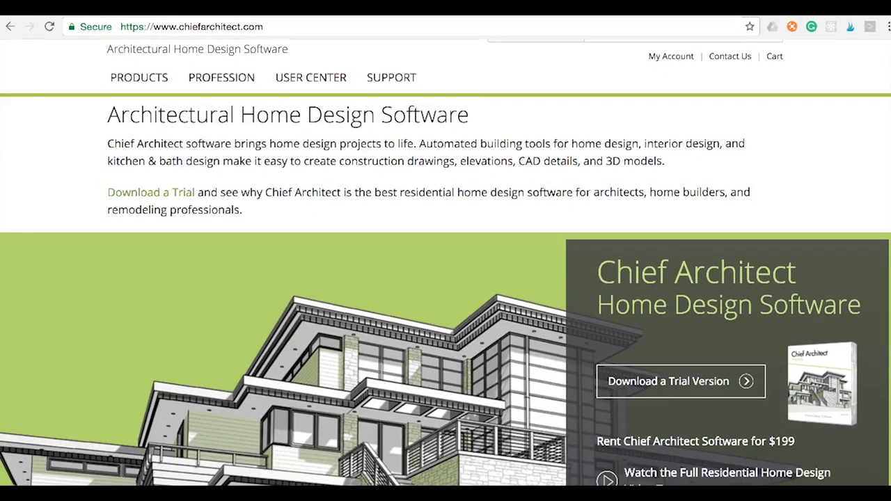
scroll(446, 261, "down", 3)
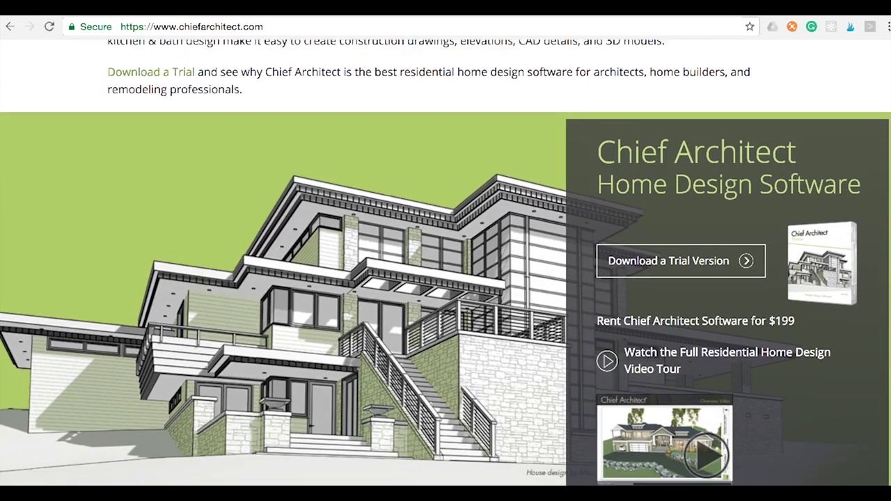
scroll(288, 153, "up", 2)
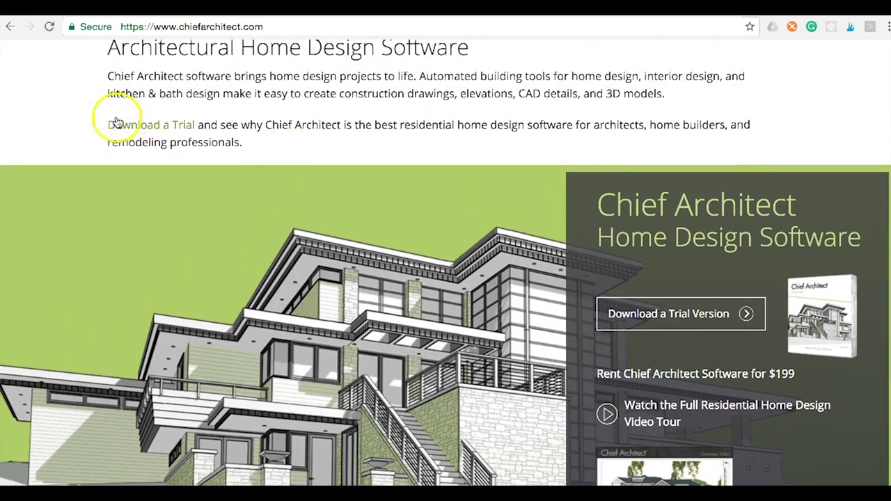
left_click_drag(255, 144, 244, 123)
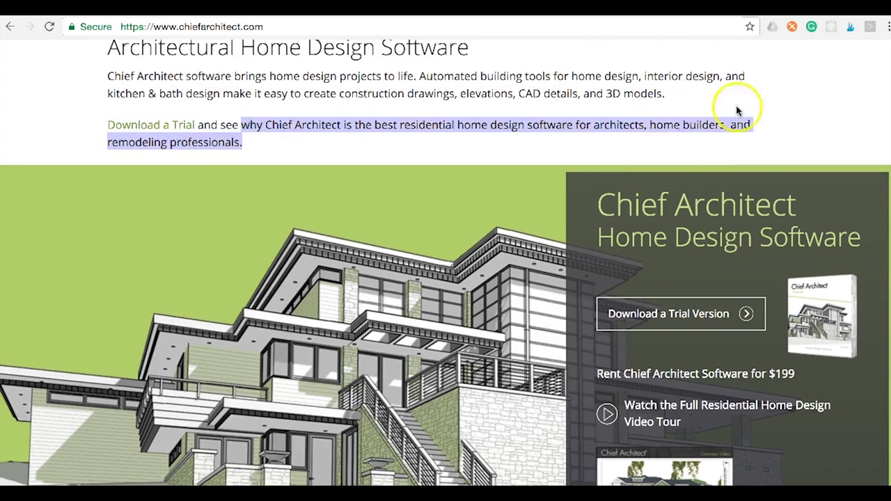
left_click(838, 99)
left_click_drag(886, 92, 887, 43)
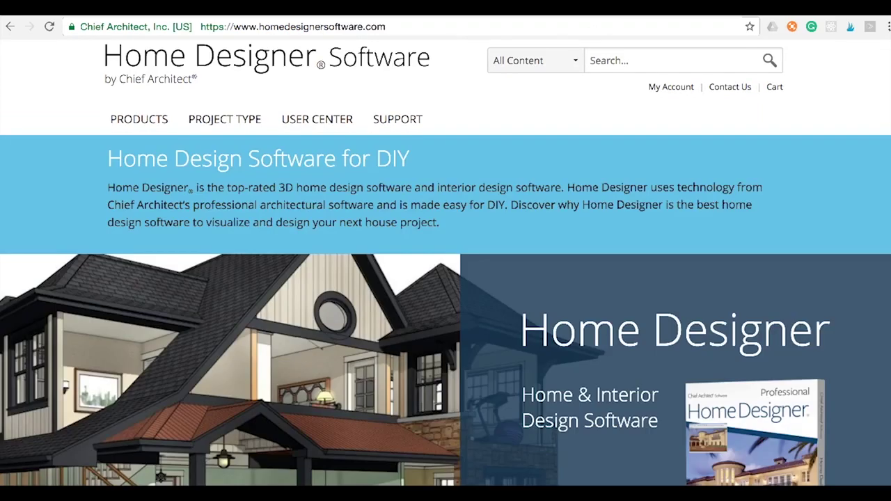
mouse_move(155, 118)
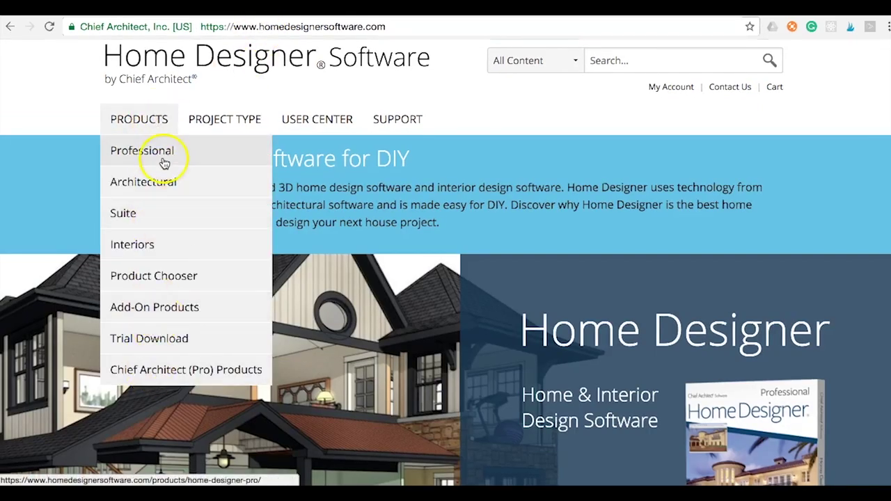
- Open the Compare Products page from the footer, showing Interiors, Suite, Architectural and Professional pricing
left_click(139, 119)
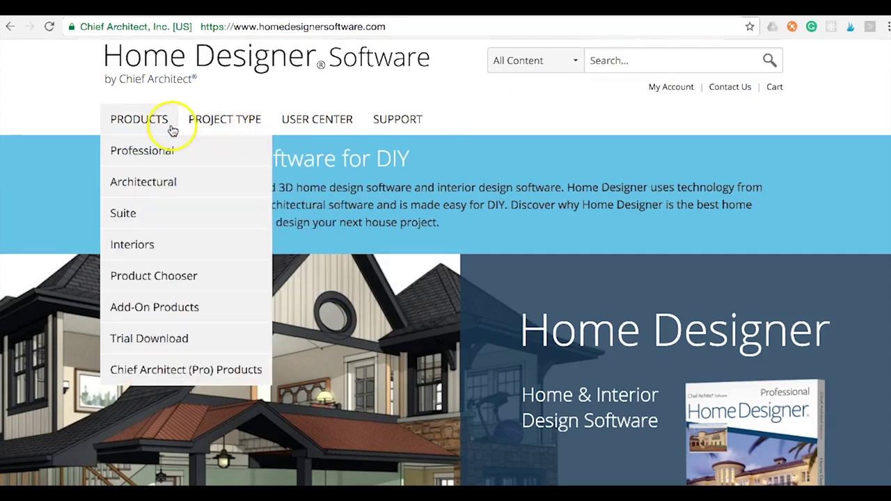
scroll(445, 279, "down", 20)
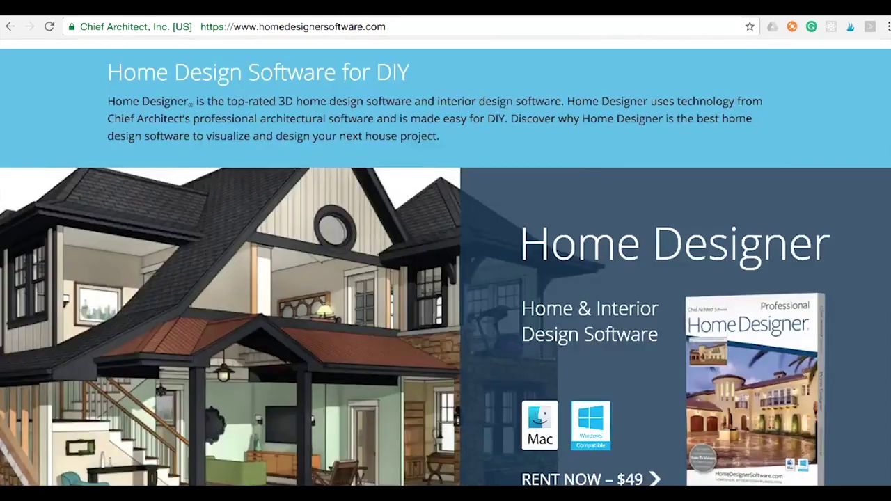
scroll(445, 279, "up", 2)
scroll(445, 278, "down", 3)
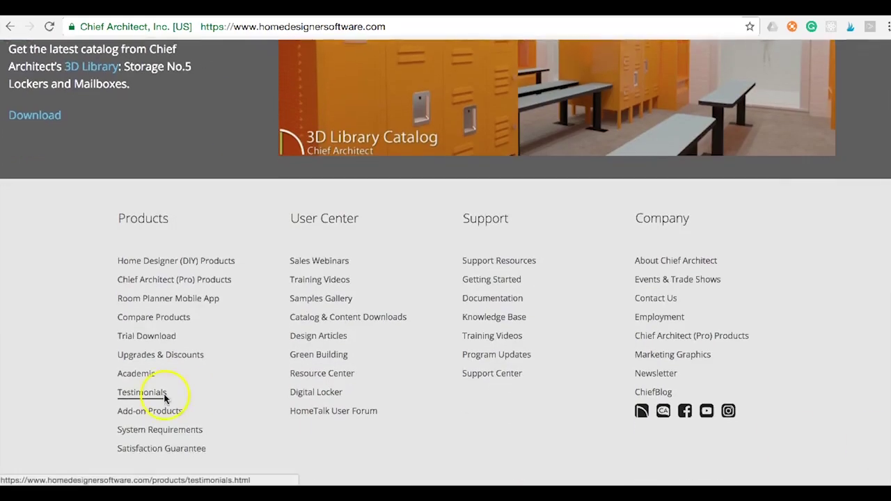
left_click(145, 317)
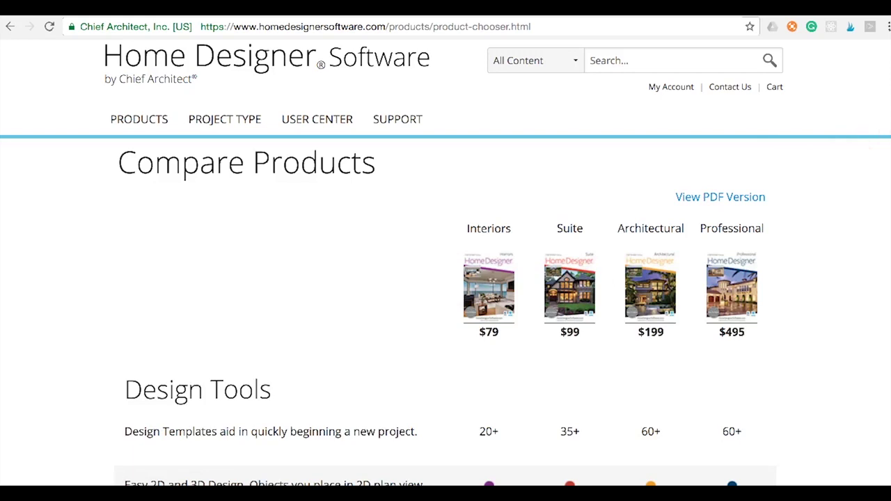
scroll(445, 278, "down", 2)
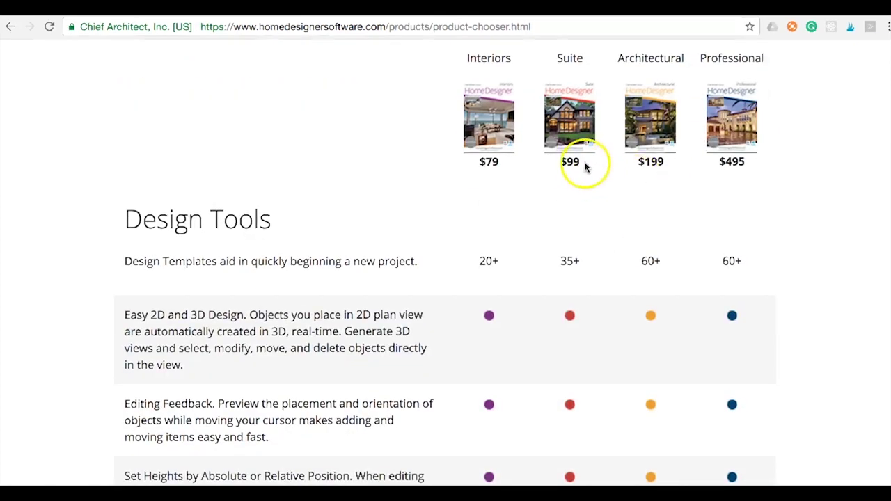
left_click_drag(585, 166, 556, 165)
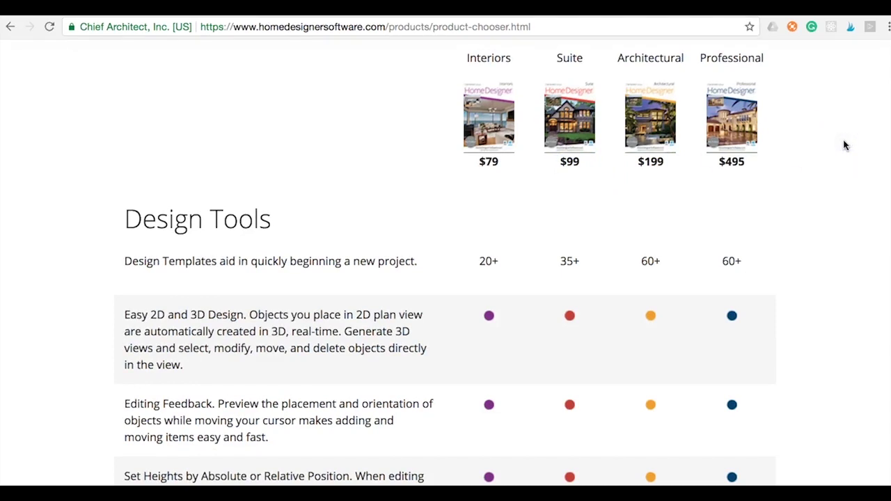
left_click(875, 132)
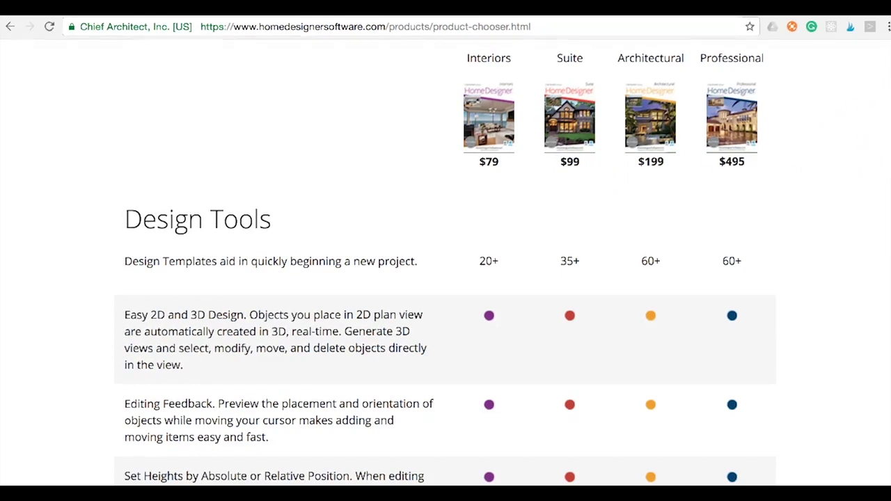
scroll(445, 265, "up", 2)
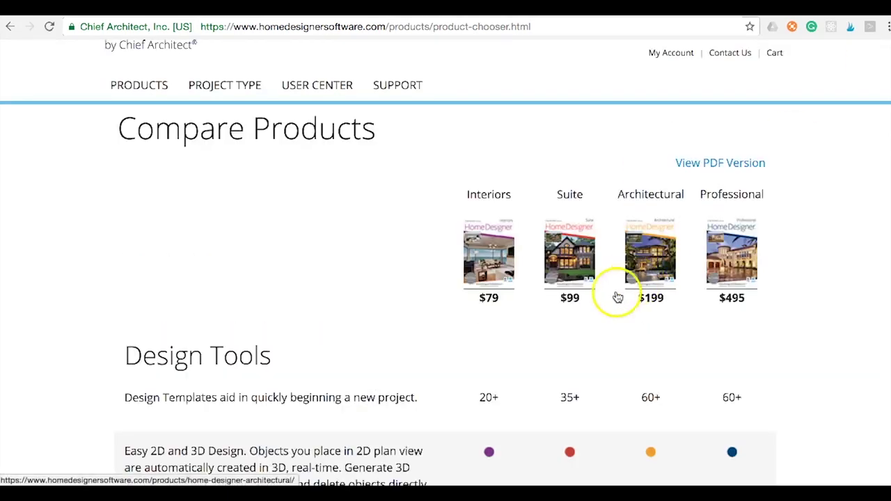
left_click_drag(604, 299, 555, 298)
left_click(846, 122)
scroll(446, 264, "down", 20)
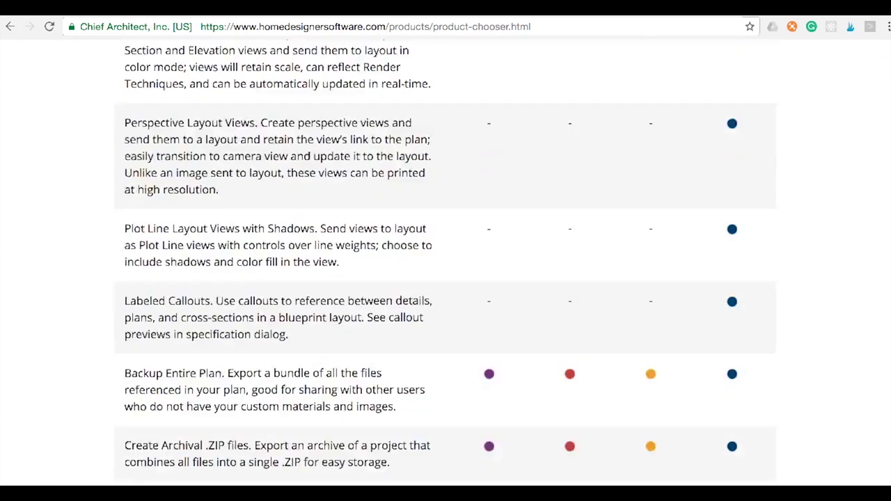
scroll(445, 265, "up", 20)
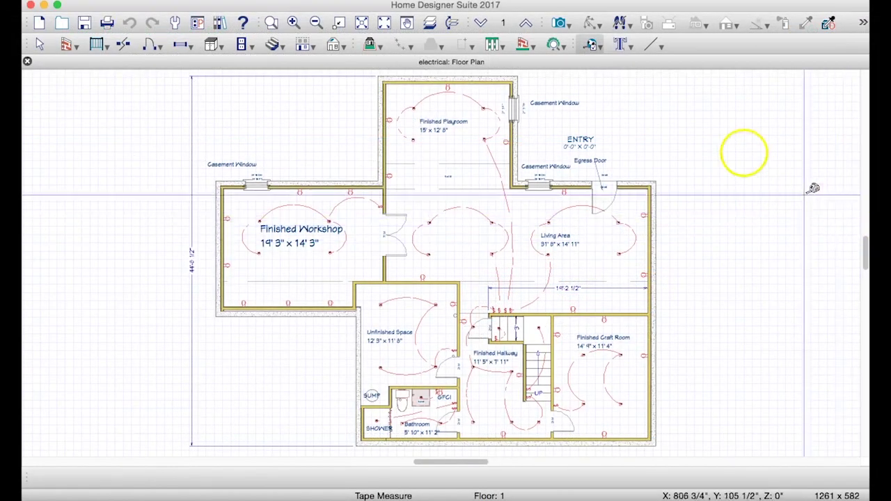
- Enter select mode, zoom the electrical plan 2x and centre the Finished Workshop
left_click(42, 44)
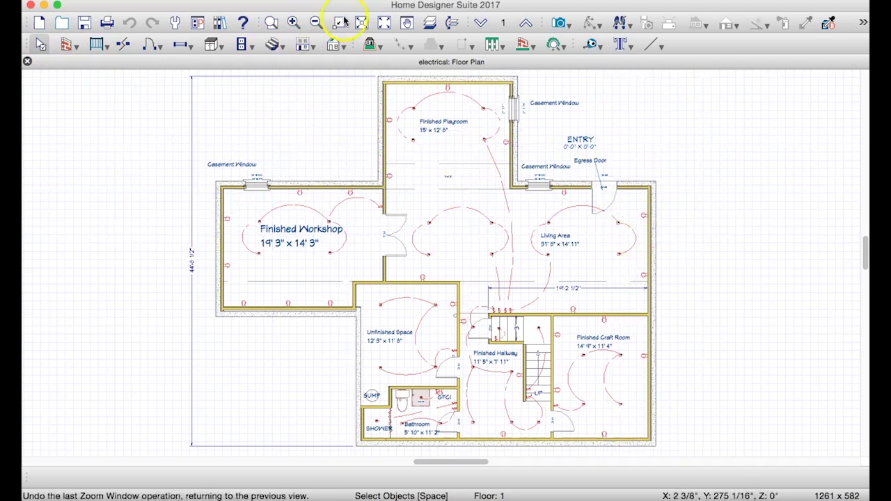
left_click(292, 23)
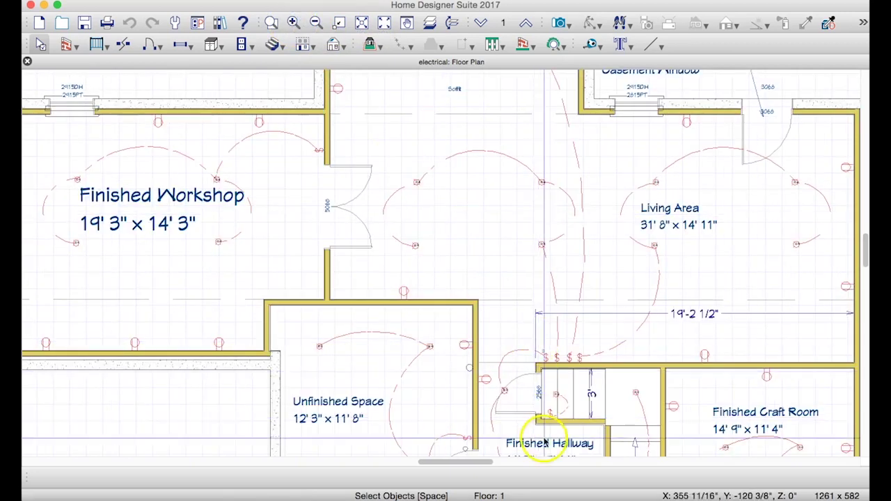
left_click_drag(478, 465, 446, 464)
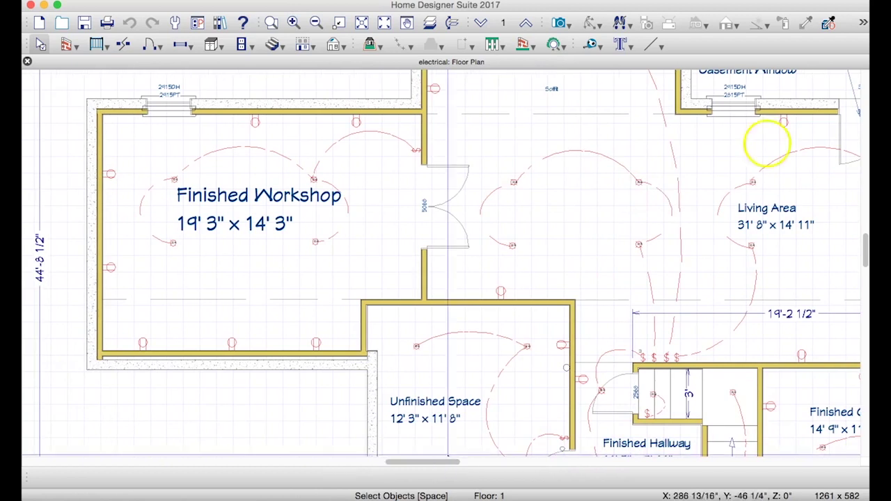
scroll(865, 238, "up", 5)
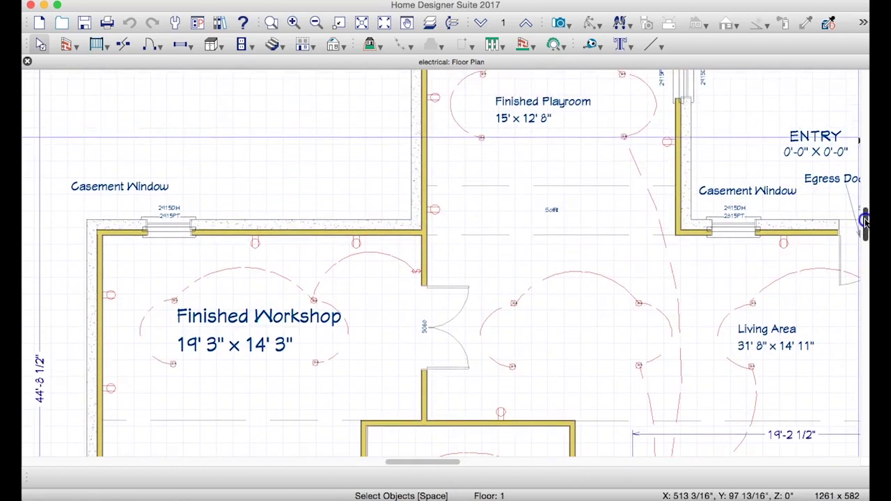
scroll(864, 240, "down", 4)
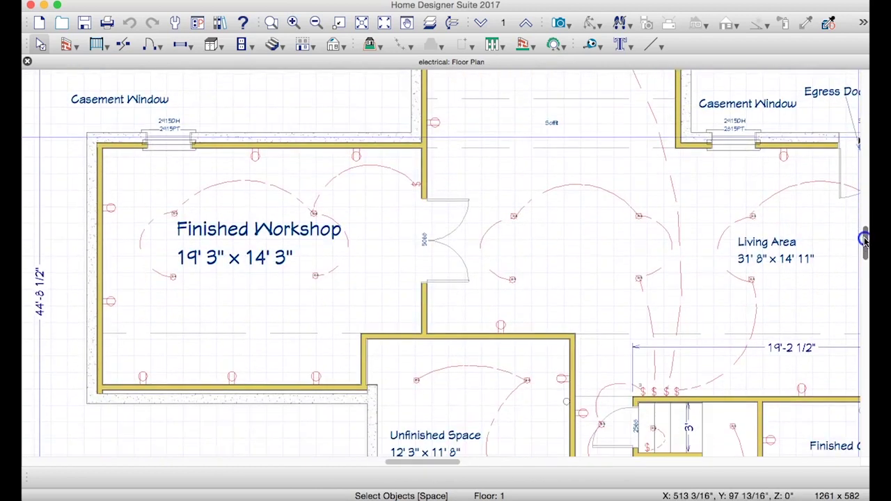
- Shorten the Finished Workshop's left wall to 14'-10 1/4"
left_click(93, 256)
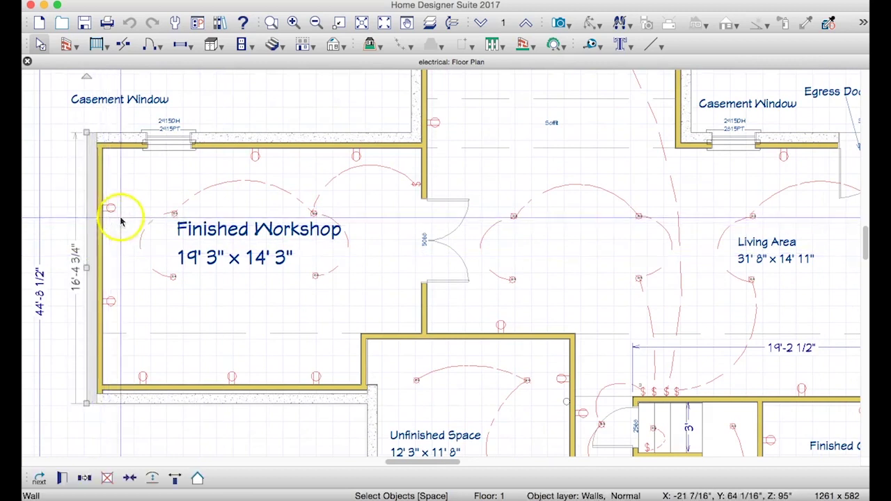
left_click_drag(102, 236, 174, 274)
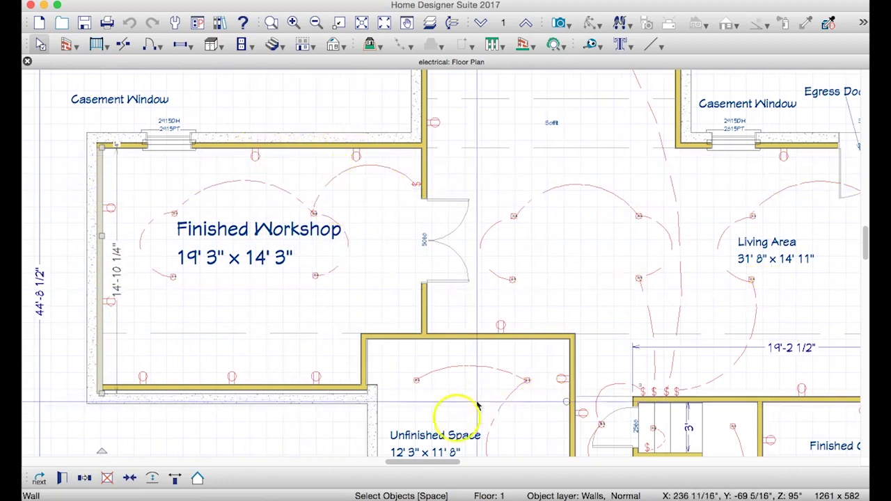
mouse_move(424, 465)
left_mouse_down()
mouse_move(480, 453)
mouse_move(431, 456)
left_mouse_up()
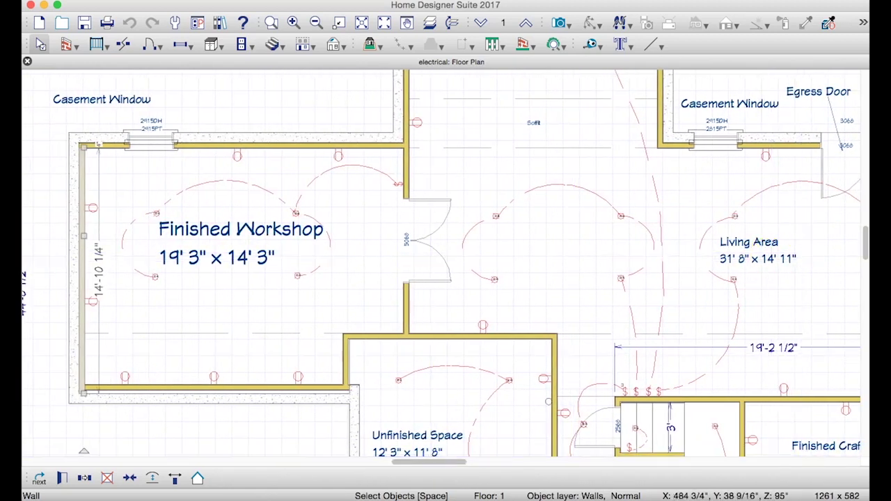
left_click_drag(865, 245, 848, 218)
left_click_drag(418, 462, 531, 462)
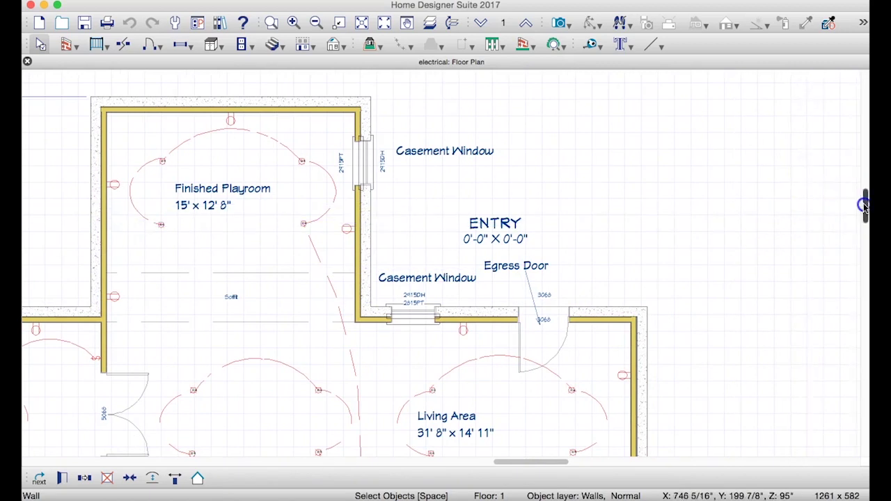
left_click_drag(863, 206, 843, 294)
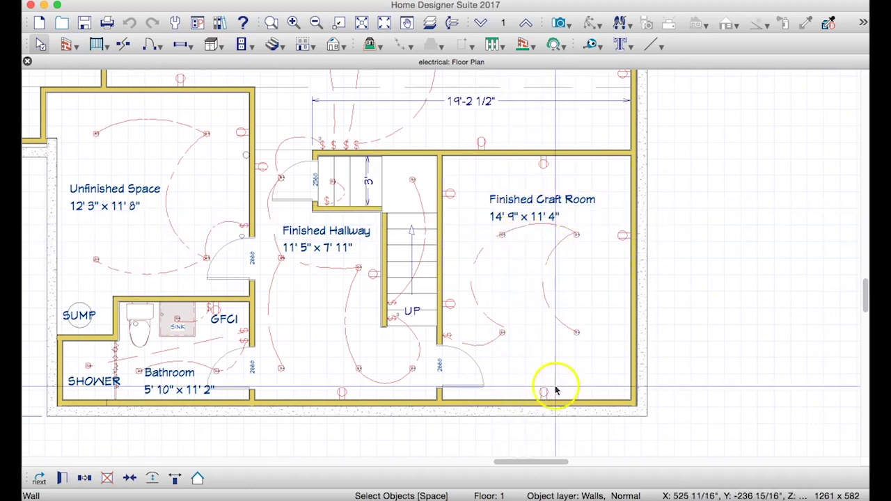
- Review the remaining basement rooms, then start a new plan from the File menu
left_click_drag(529, 462, 489, 463)
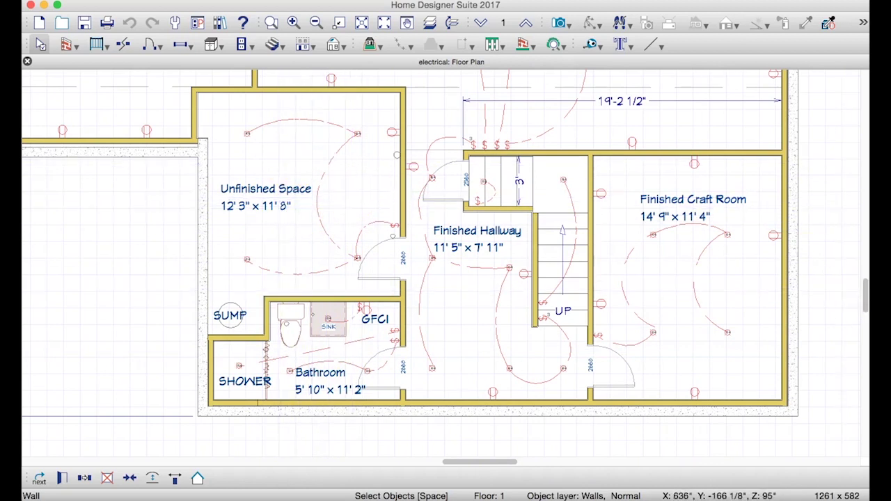
left_click_drag(865, 299, 865, 283)
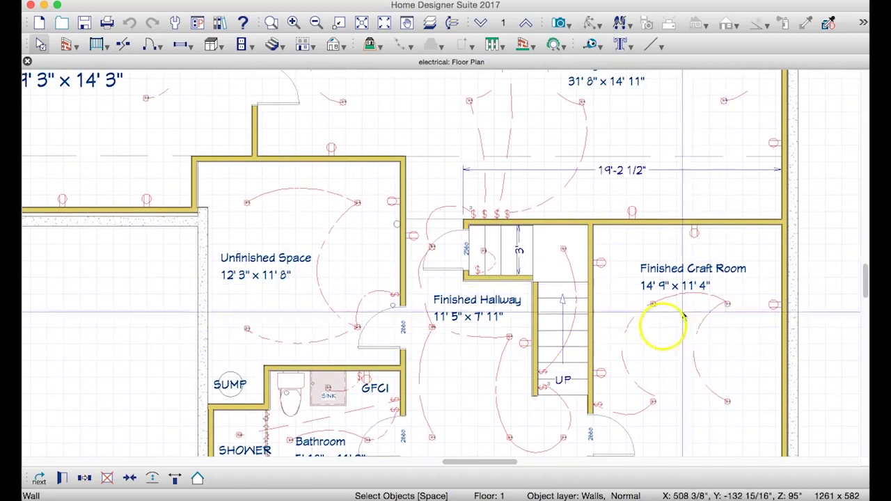
left_click_drag(865, 283, 863, 212)
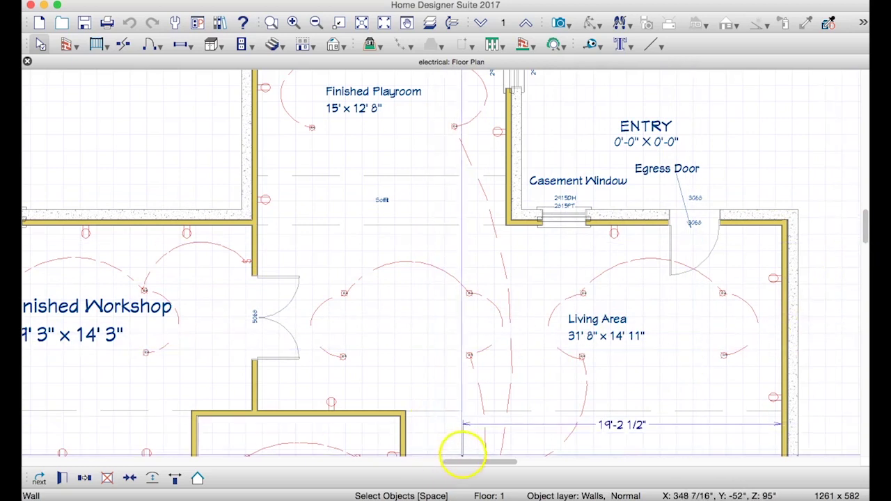
left_click_drag(455, 463, 378, 467)
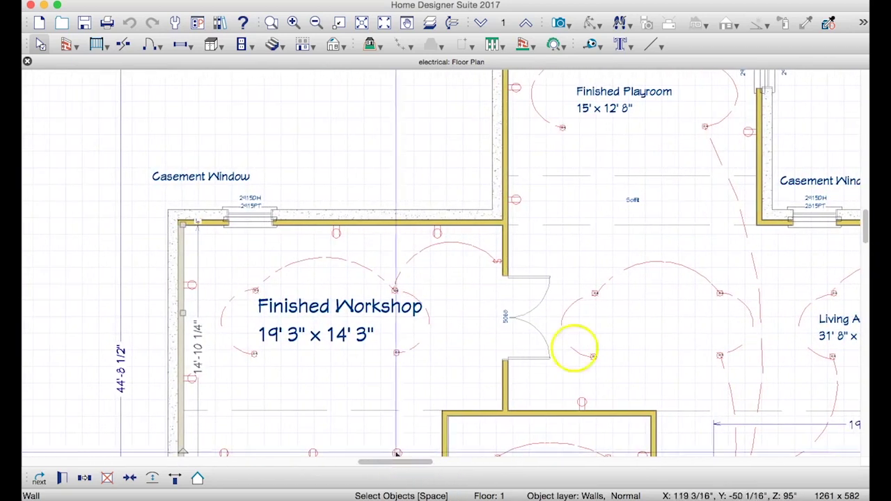
left_click_drag(865, 229, 865, 238)
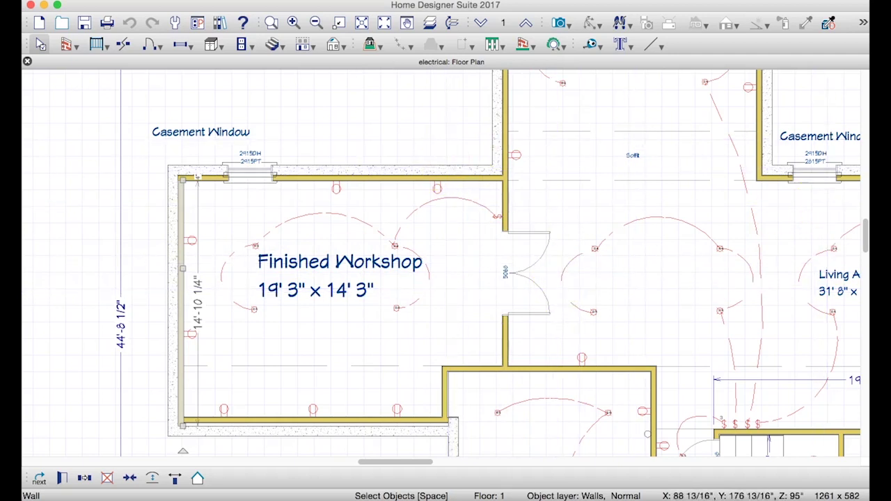
left_click(101, 1)
left_click(105, 7)
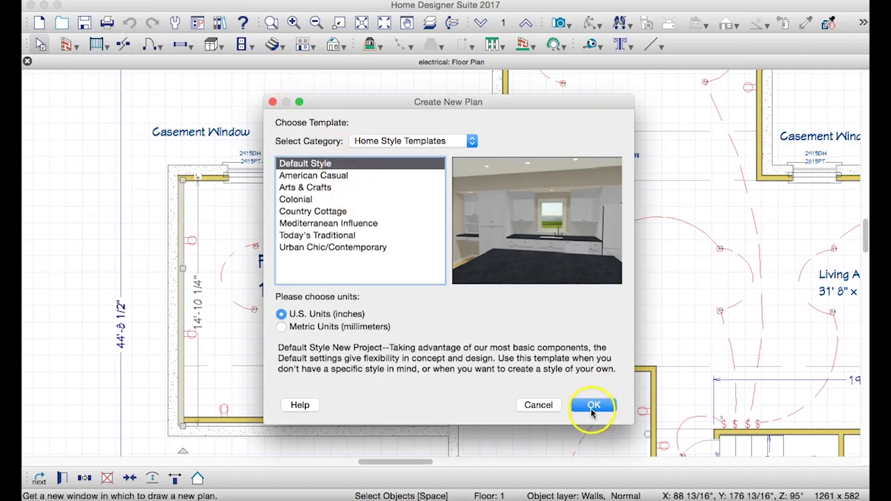
- Accept the Default Style template and draw a 17'-2" straight exterior wall near the top
left_click(593, 407)
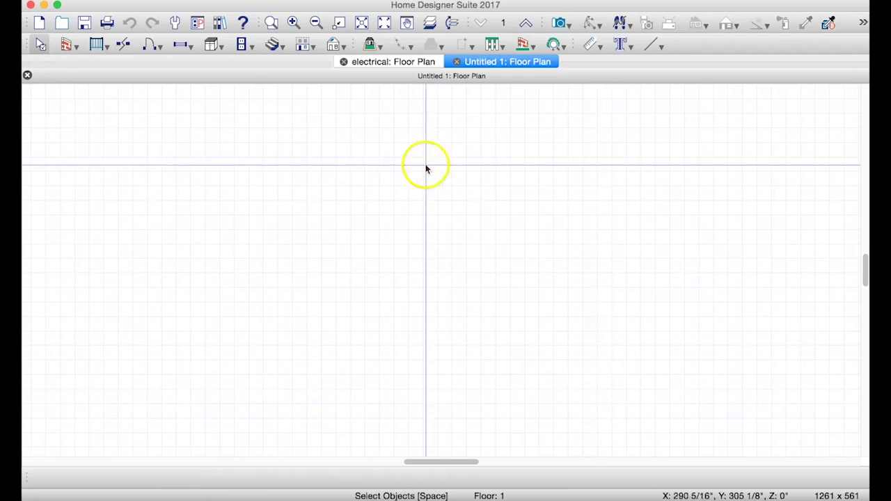
left_click(77, 51)
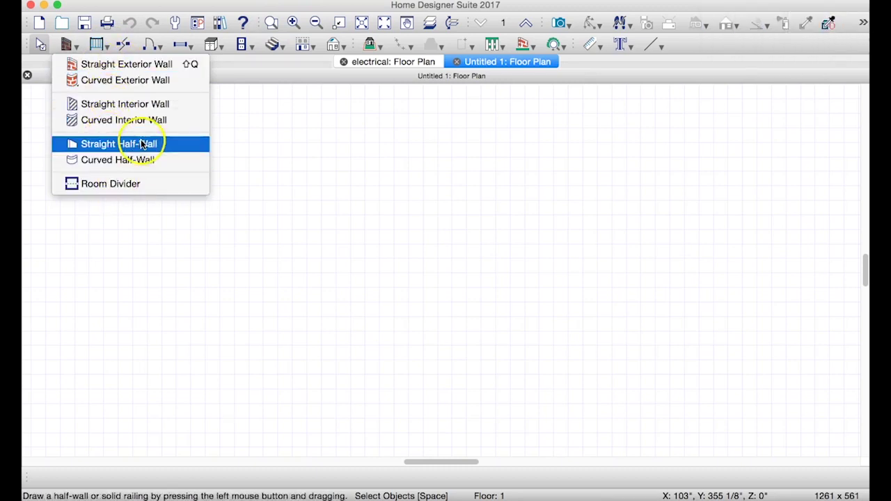
left_click(145, 70)
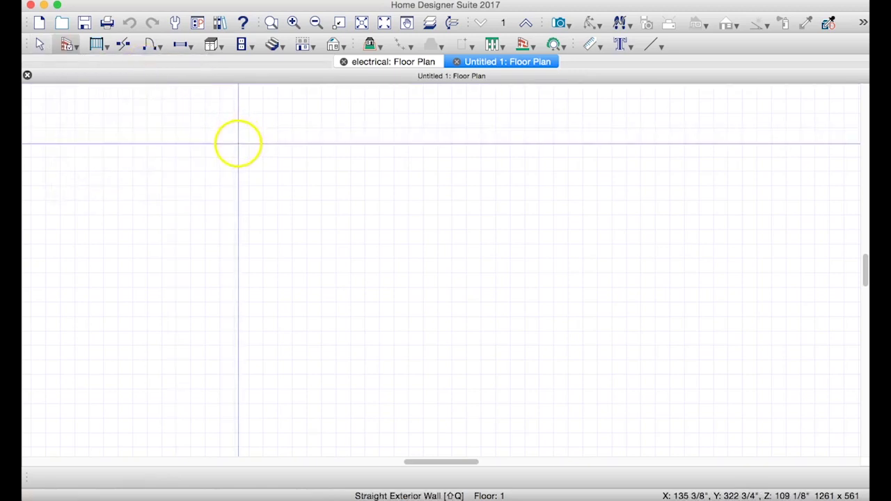
left_click_drag(234, 143, 484, 135)
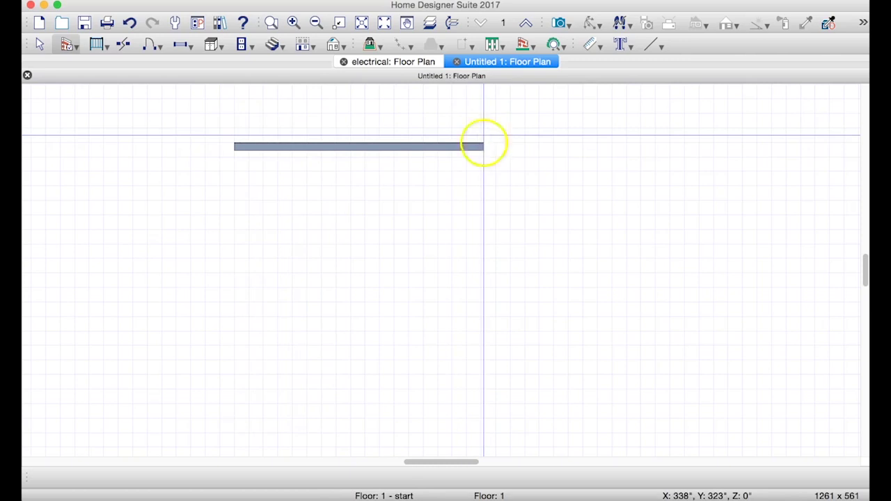
- Select the new wall and open its Wall Specification dialog
left_click(41, 46)
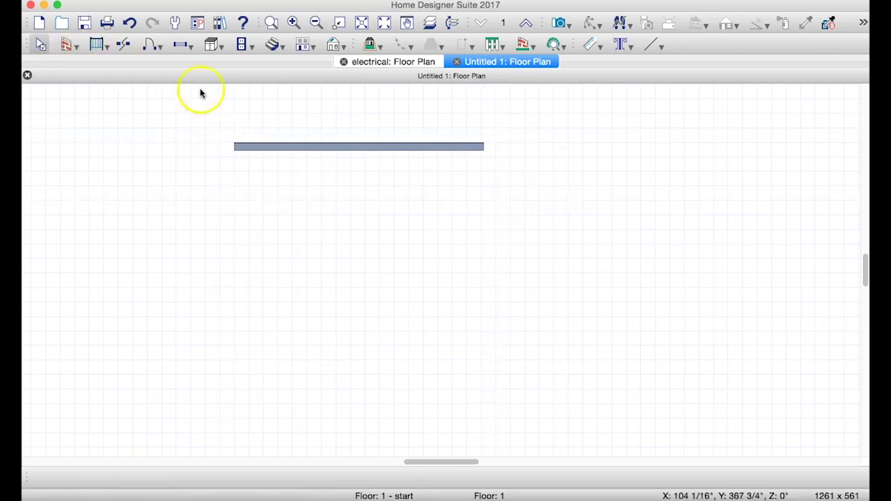
left_click(337, 149)
double_click(359, 144)
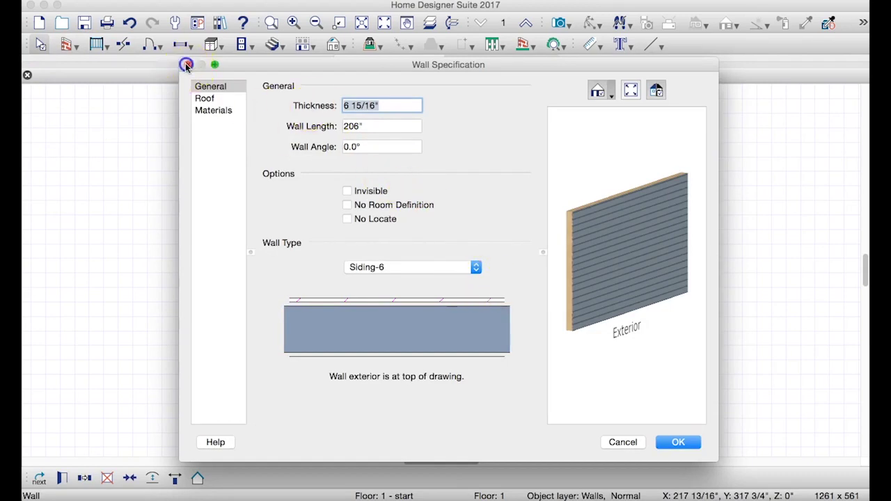
left_click(186, 64)
left_click(306, 146)
left_click(309, 169)
left_click(330, 145)
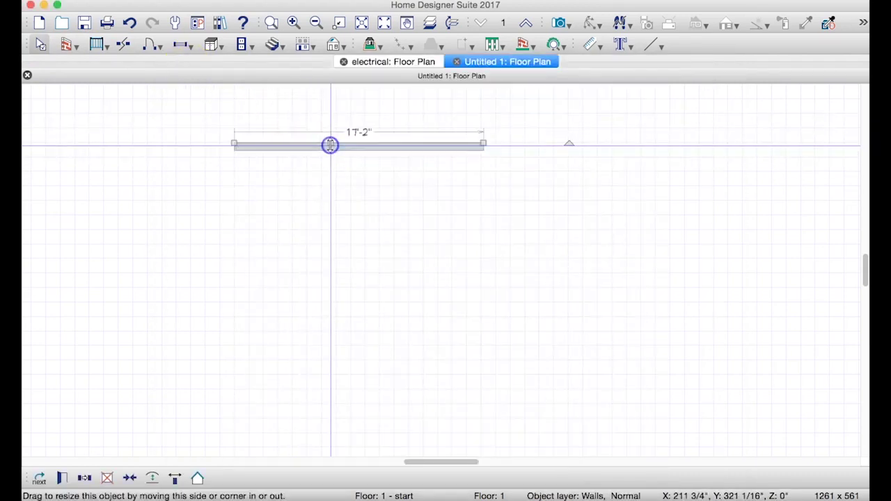
double_click(313, 146)
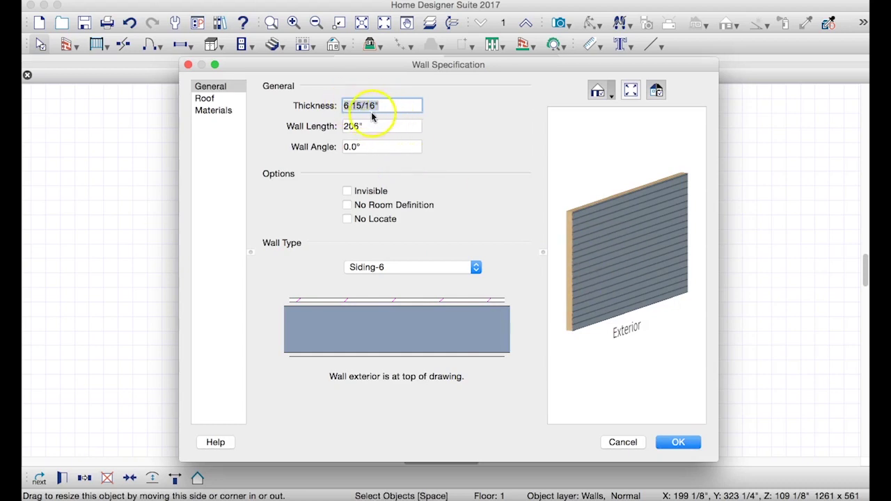
- Set the wall type to 8" Concrete Stem Wall and accept the dialog
left_click(403, 261)
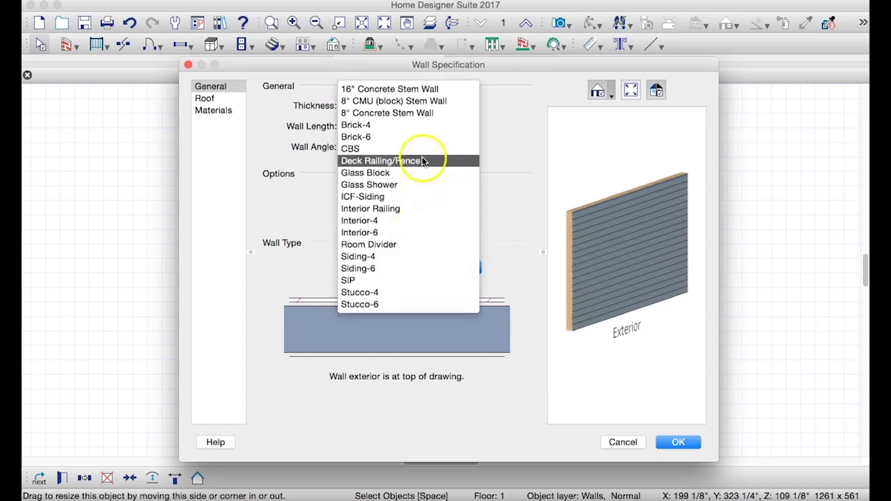
left_click(407, 119)
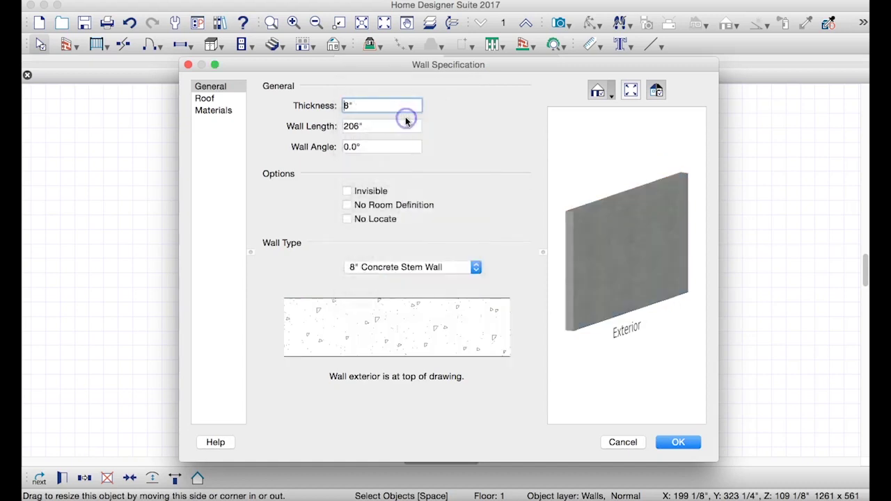
left_click(428, 267)
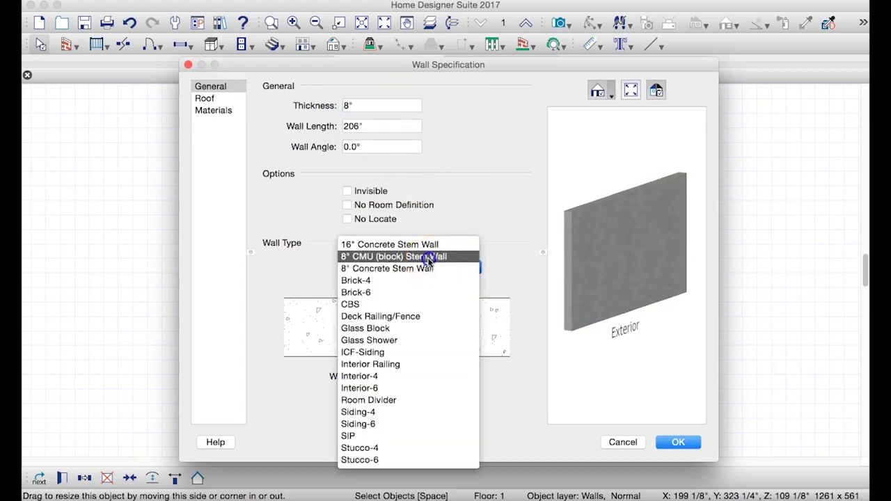
left_click(428, 257)
left_click(429, 272)
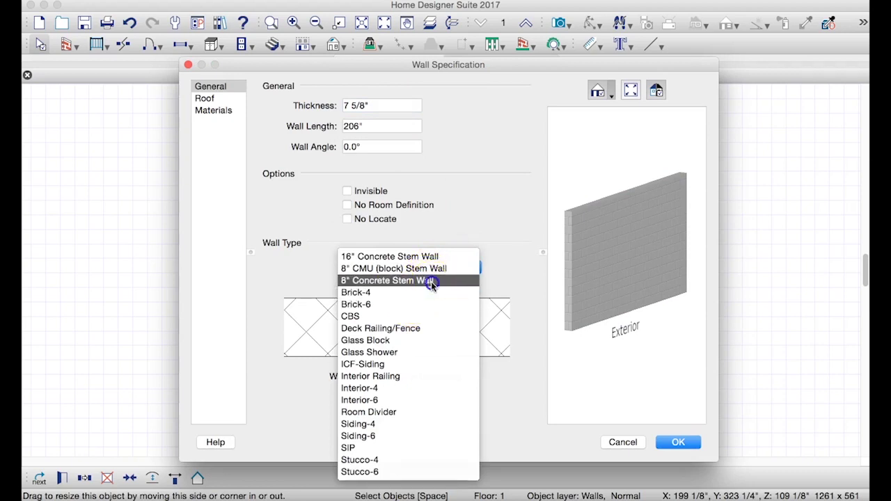
left_click(432, 281)
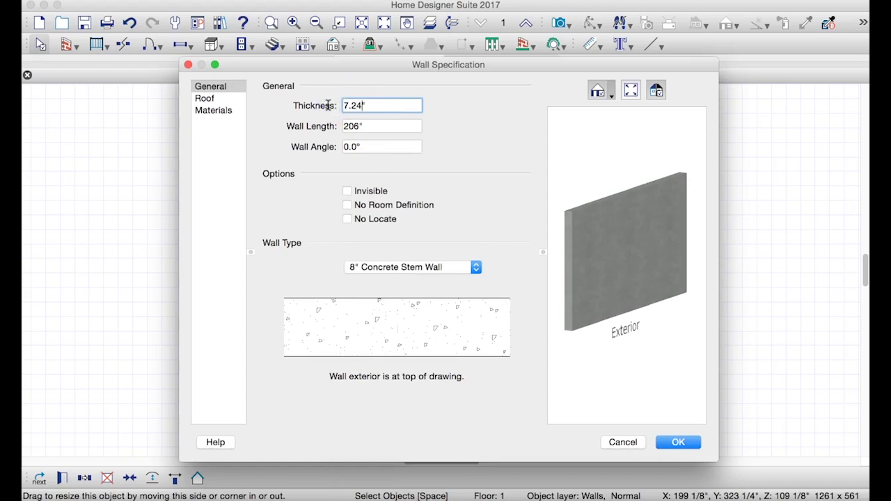
left_click(664, 443)
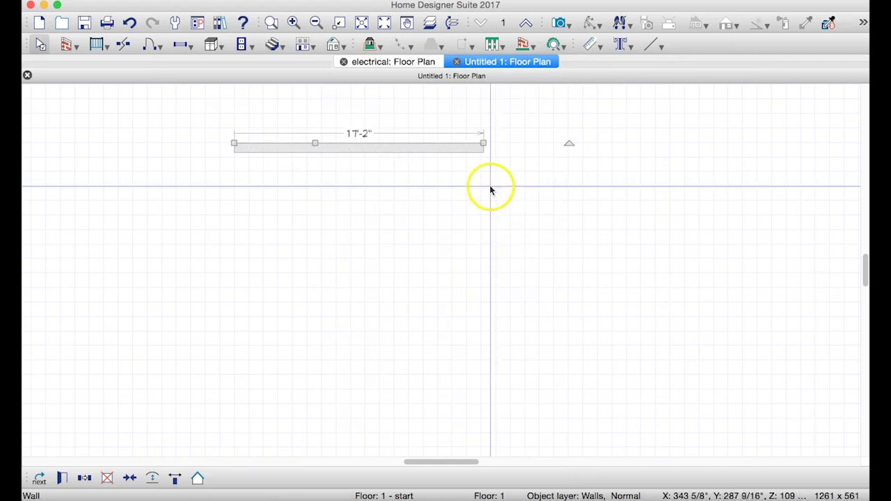
- Set the top wall to 15'-8" and draw an exterior wall down from its right end
left_click(357, 134)
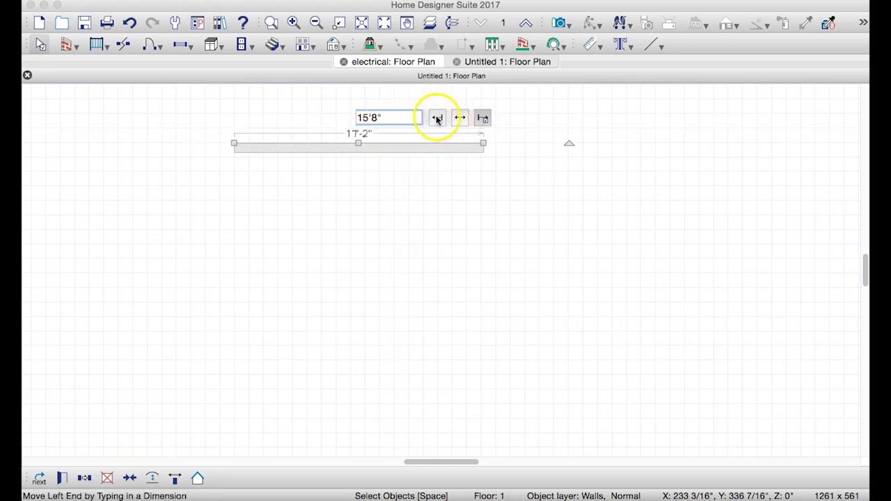
key("Return")
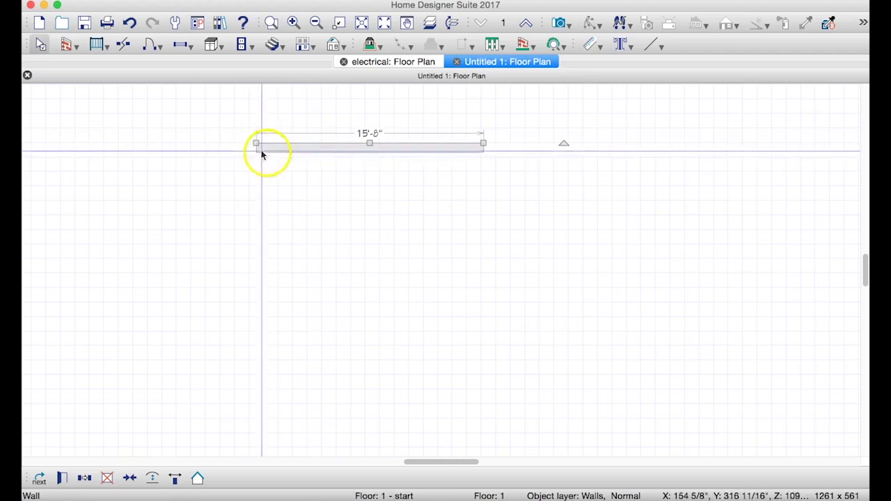
left_click(68, 50)
left_click(75, 47)
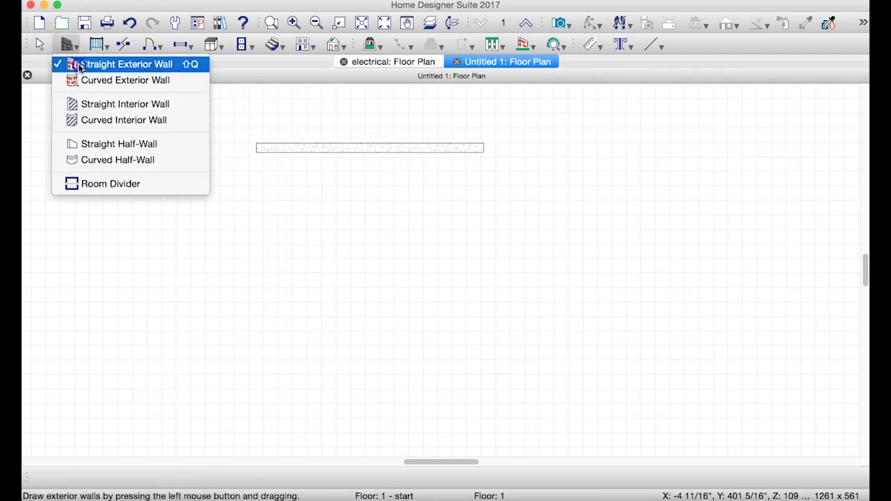
left_click(76, 62)
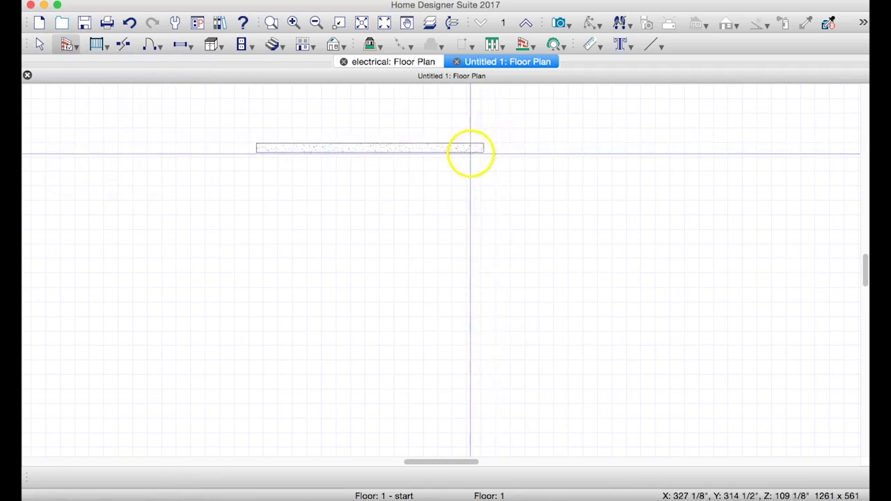
mouse_move(470, 151)
left_mouse_down()
mouse_move(483, 181)
mouse_move(467, 201)
mouse_move(468, 301)
left_mouse_up()
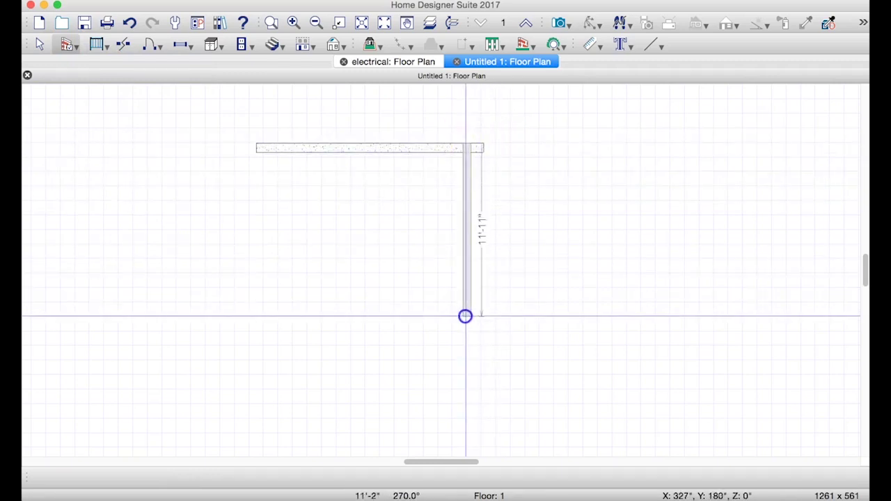
left_click_drag(465, 316, 463, 322)
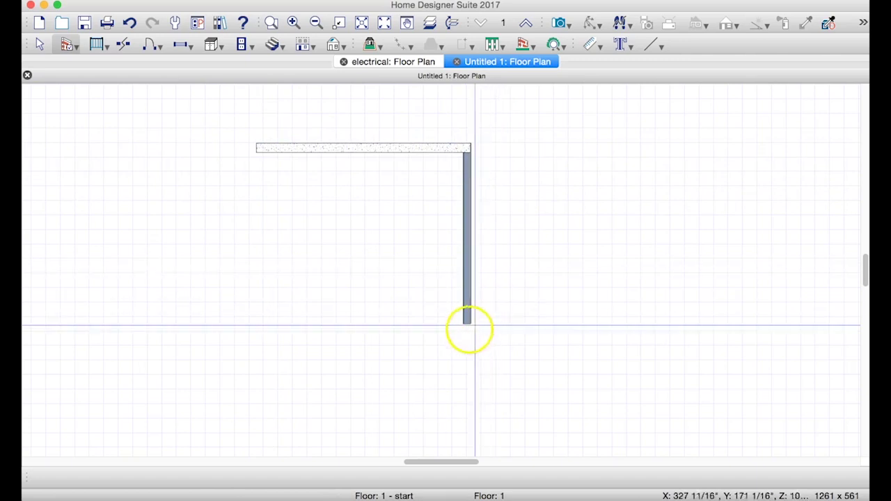
- Draw the remaining exterior walls to close the L-shaped outline
left_click_drag(464, 323, 707, 325)
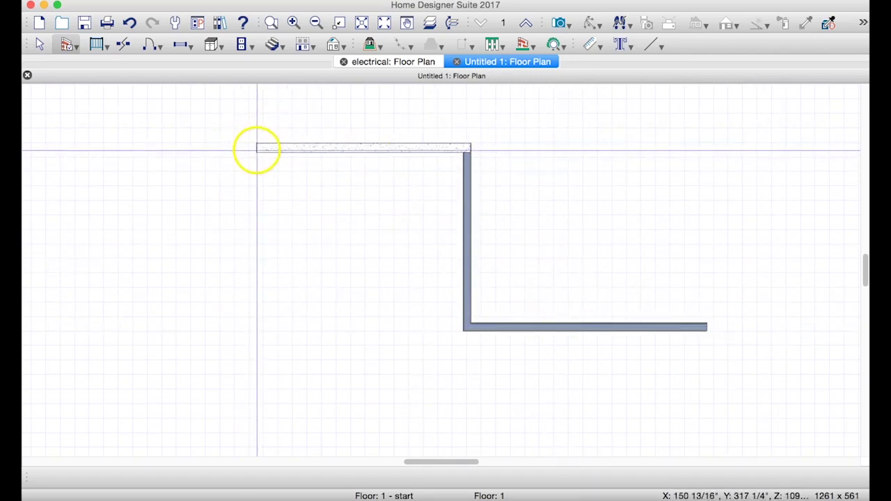
left_click_drag(256, 151, 706, 398)
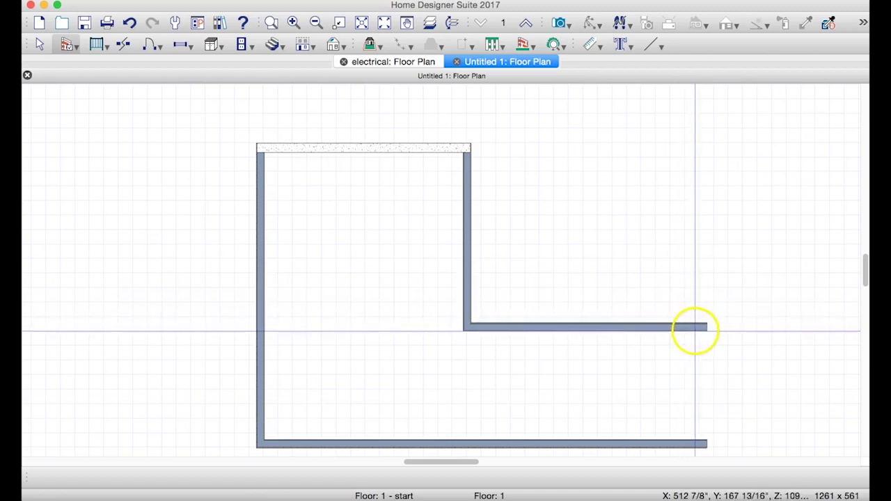
left_click_drag(705, 323, 709, 440)
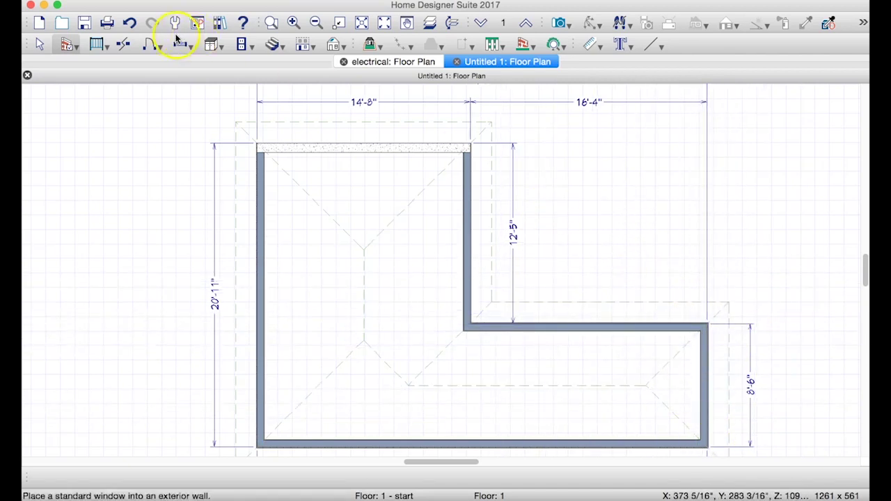
- Change the inner vertical and left walls to 8" Concrete Stem Wall_2
left_click(42, 45)
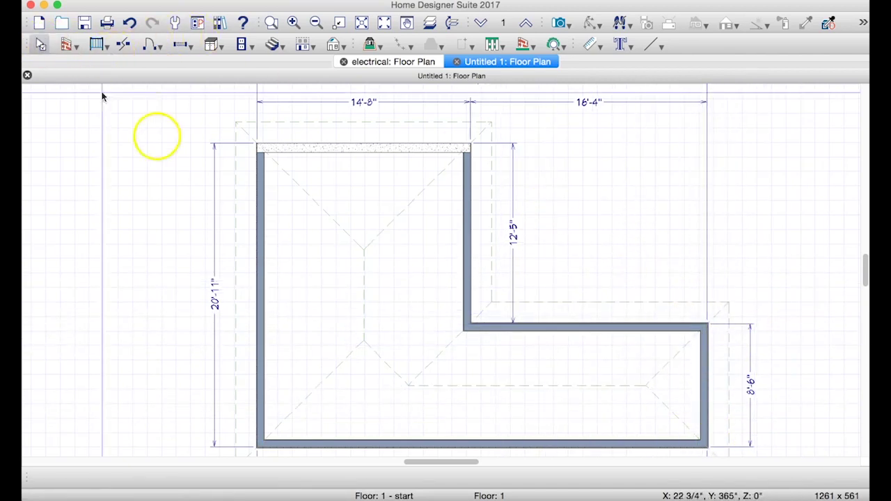
left_click(258, 214)
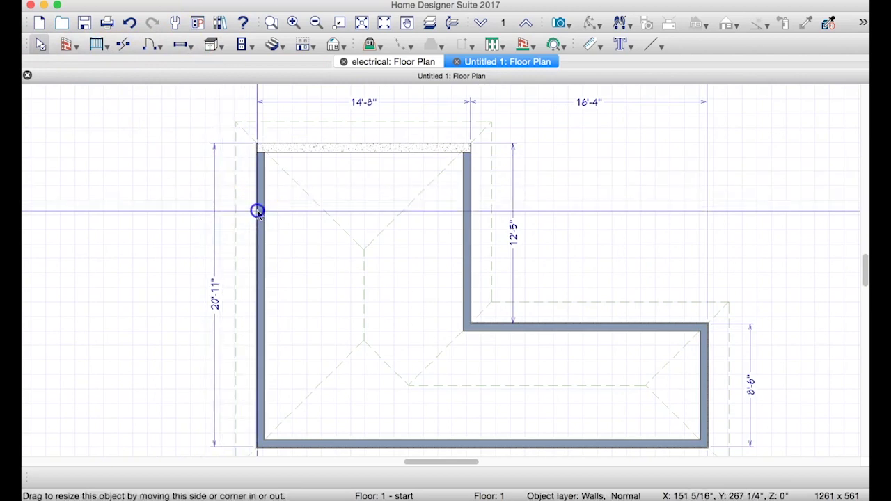
double_click(470, 243)
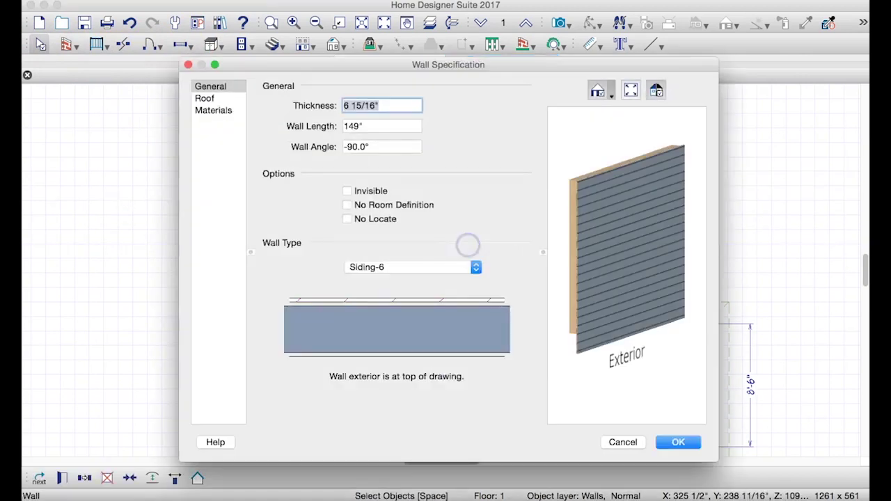
left_click(422, 282)
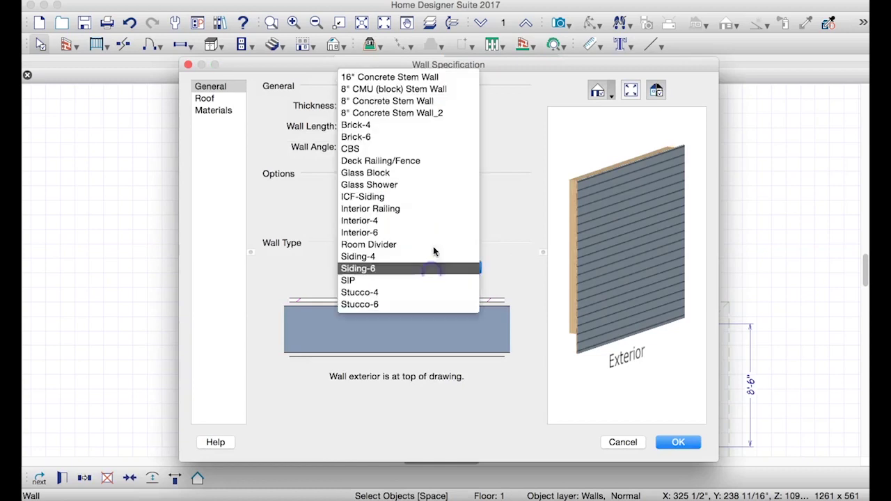
left_click(434, 114)
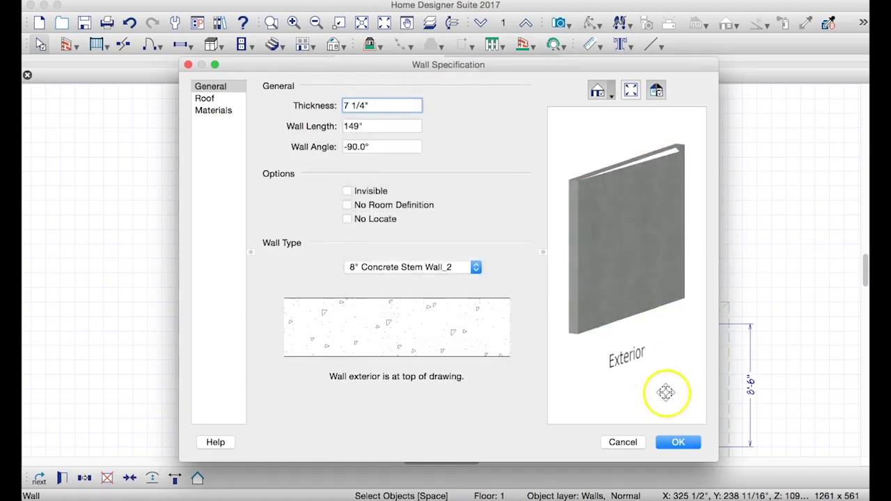
left_click(676, 442)
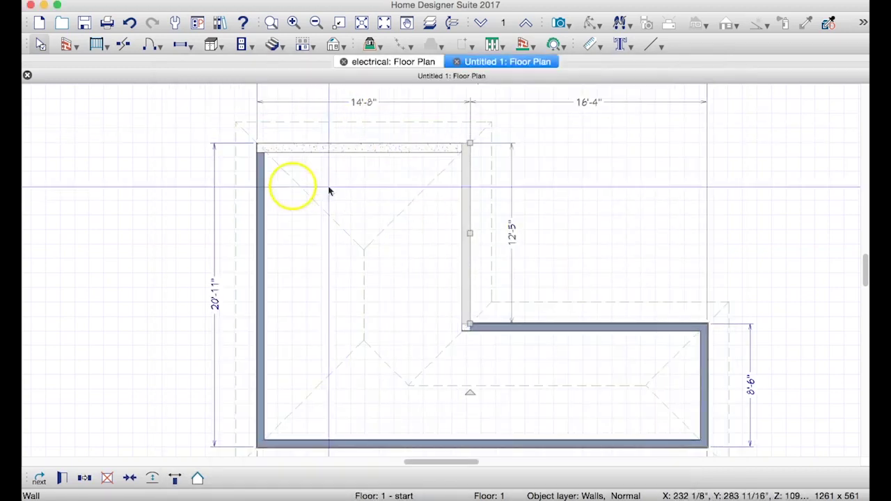
double_click(261, 220)
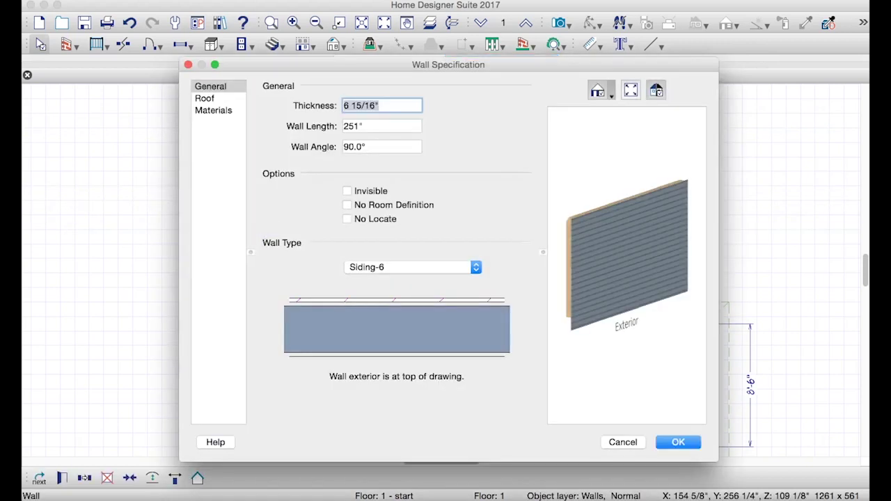
left_click(440, 266)
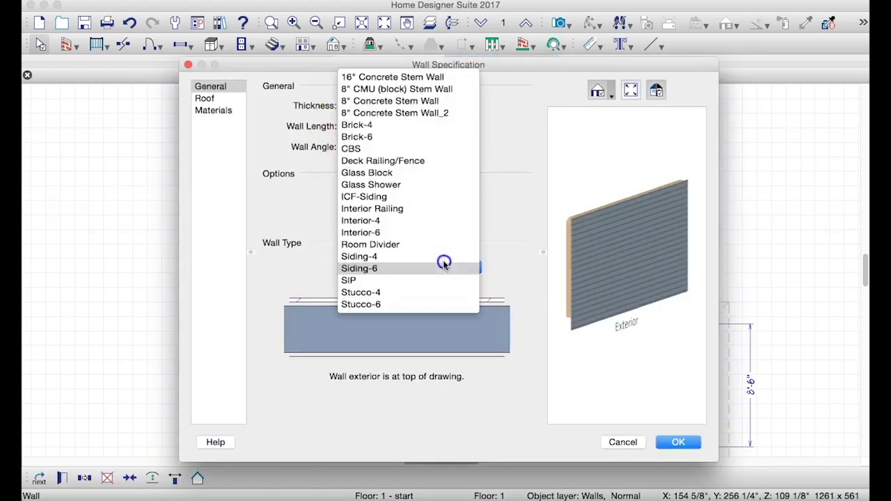
left_click(465, 115)
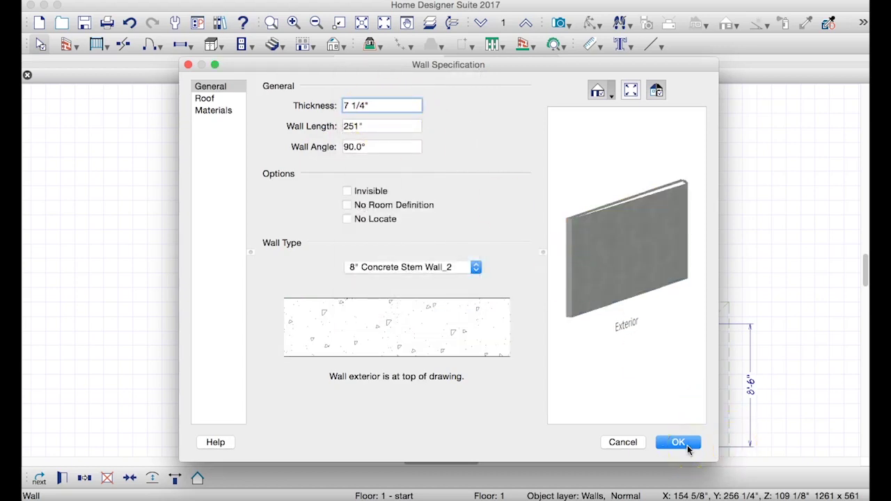
left_click(685, 445)
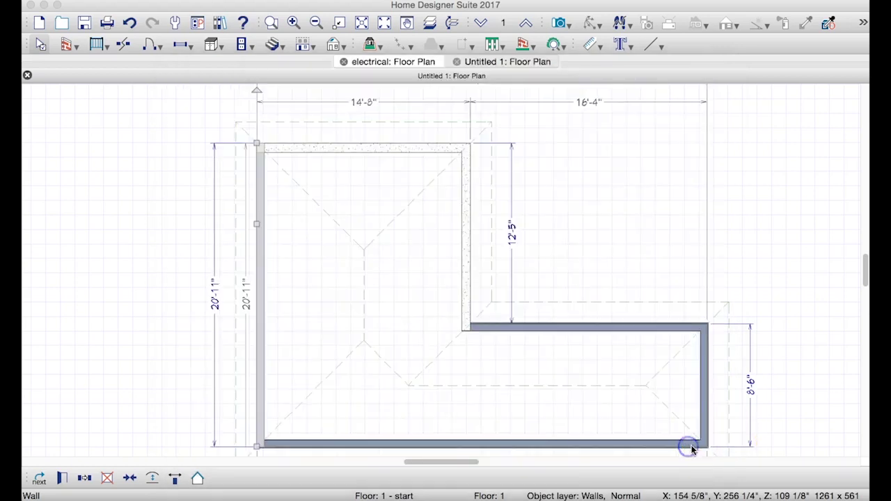
- Change the bottom and right end walls to 8" Concrete Stem Wall_2
double_click(477, 442)
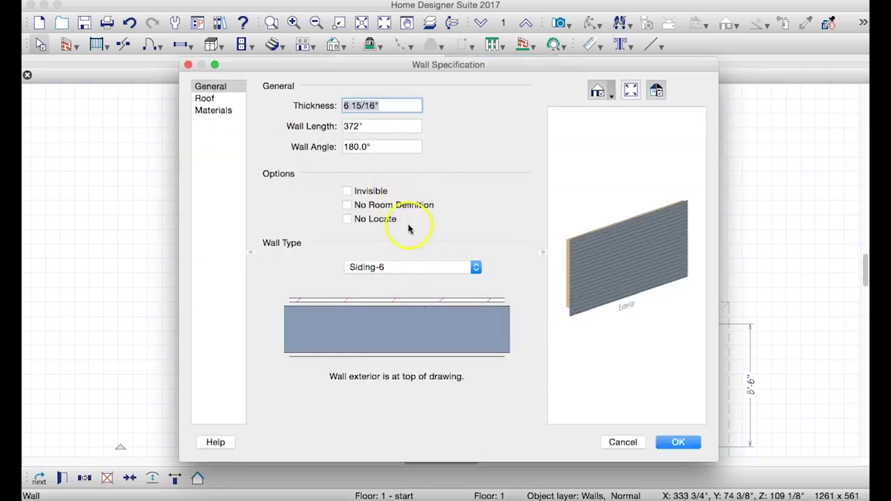
left_click(410, 266)
left_click(455, 113)
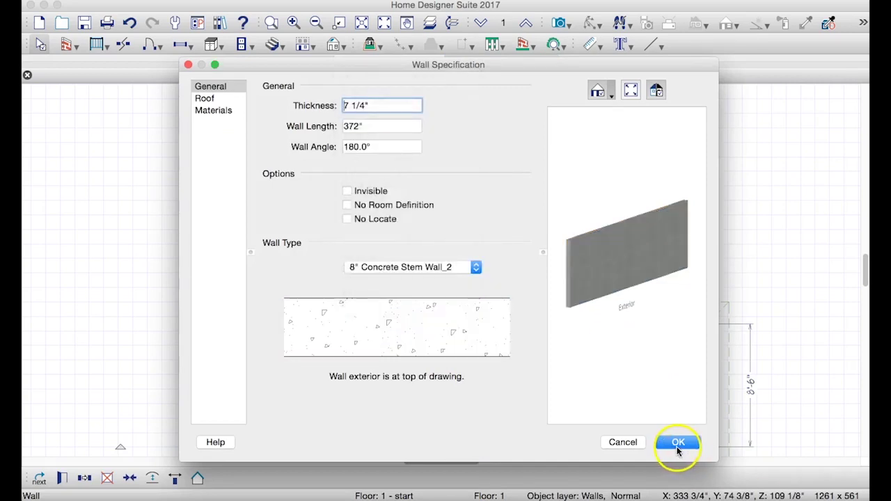
left_click(678, 442)
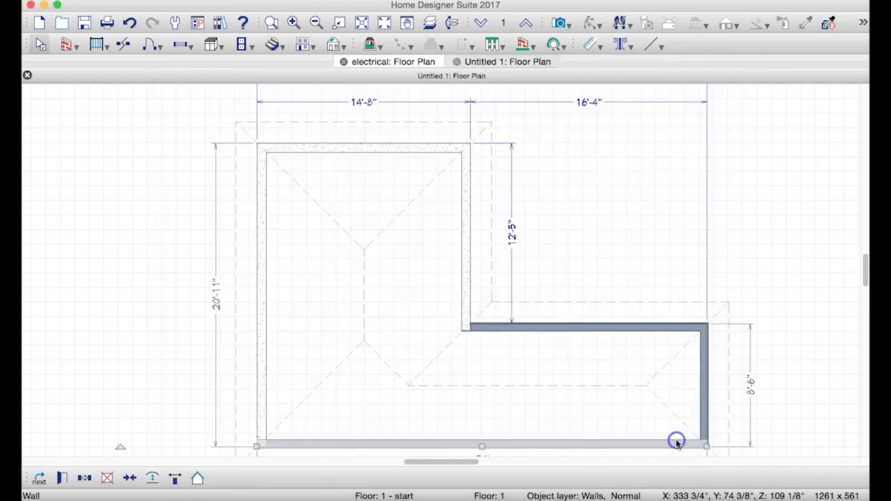
left_click(706, 408)
double_click(707, 407)
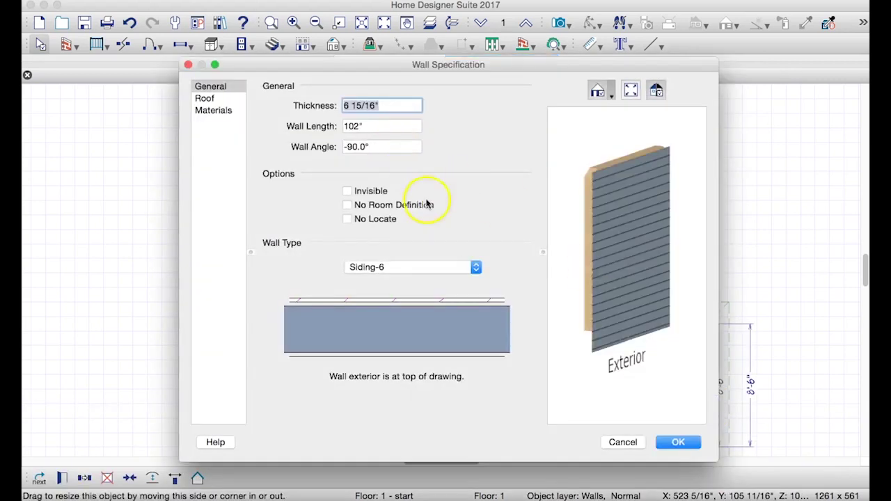
left_click(441, 272)
left_click(454, 114)
left_click(679, 449)
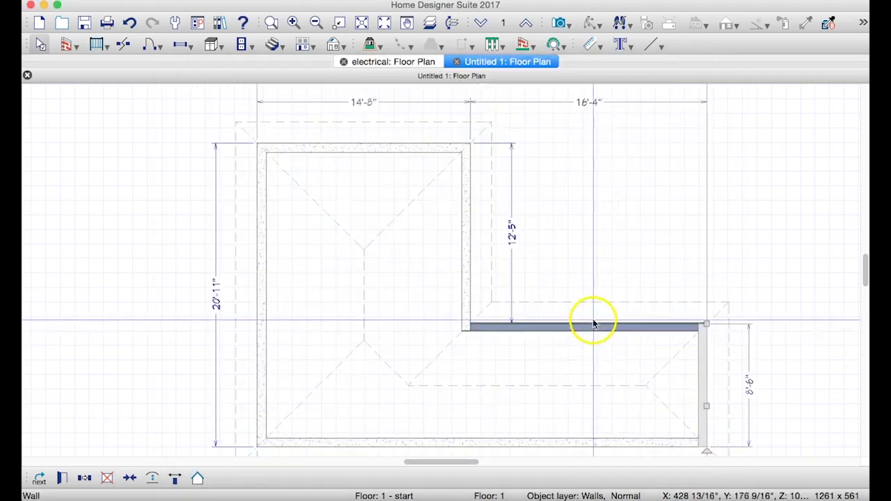
- Change the inner horizontal wall to 8" Concrete Stem Wall_2 and confirm the room is enclosed
double_click(585, 325)
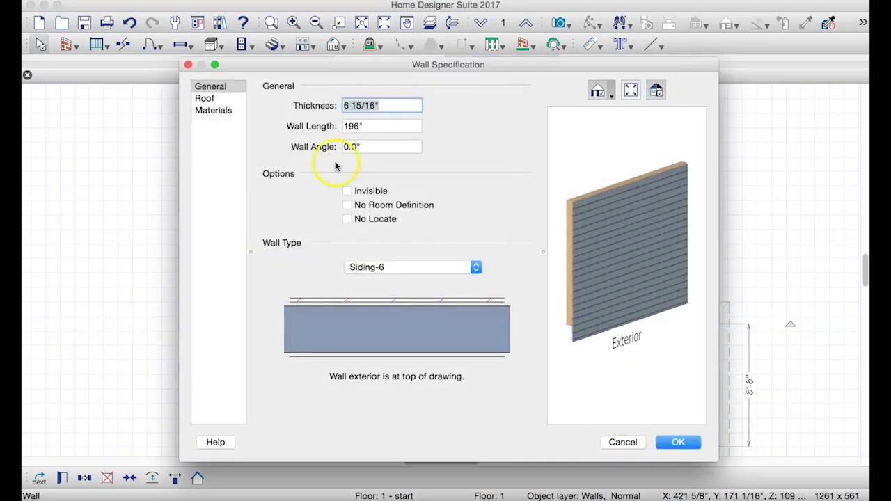
left_click(405, 266)
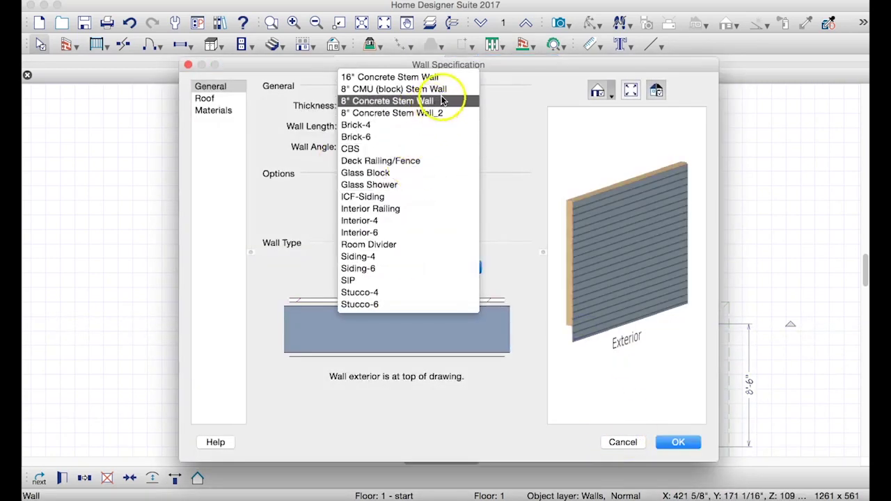
left_click(438, 113)
left_click(659, 441)
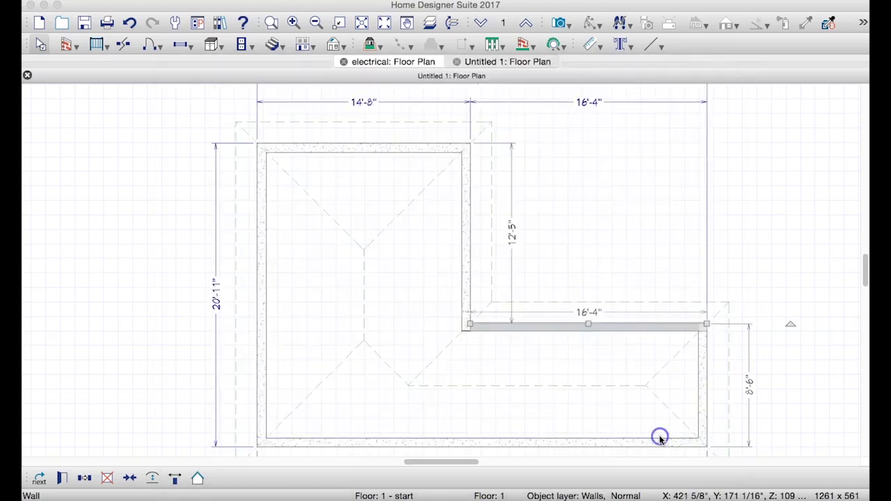
left_click(736, 255)
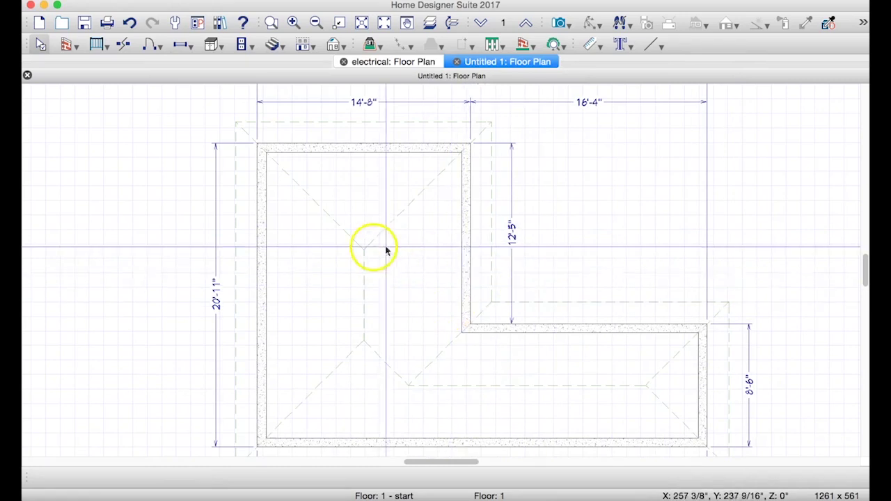
left_click(363, 276)
left_click(572, 274)
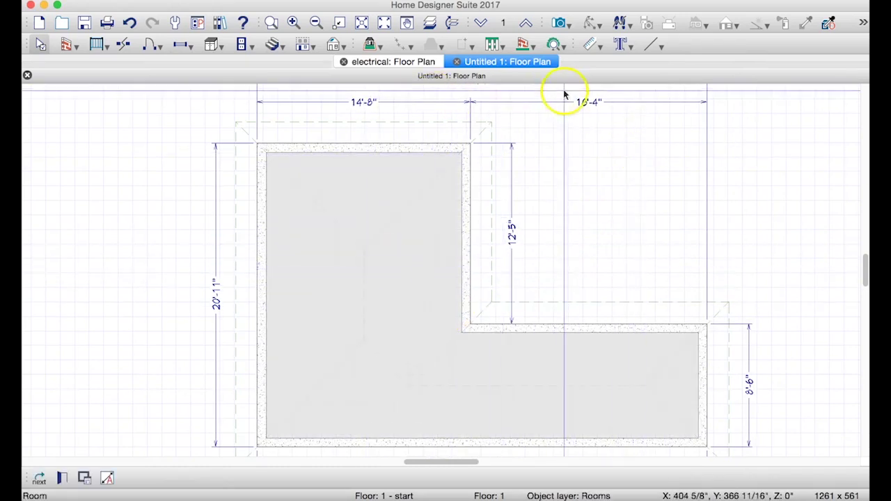
- Look through the walkthrough, roof and terrain toolbar options
left_click(631, 28)
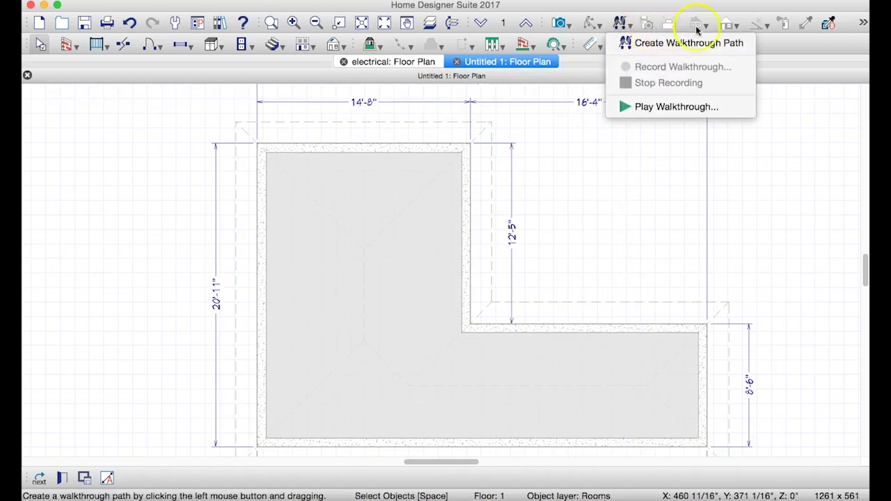
left_click(725, 174)
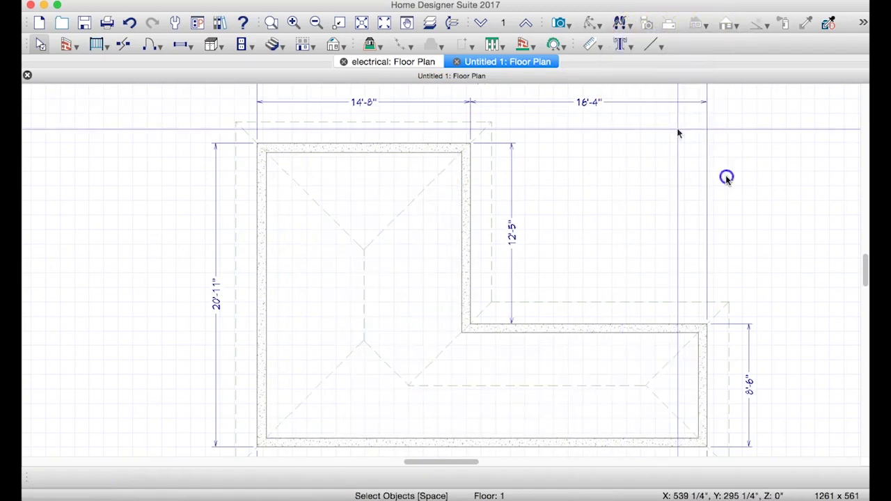
left_click(343, 49)
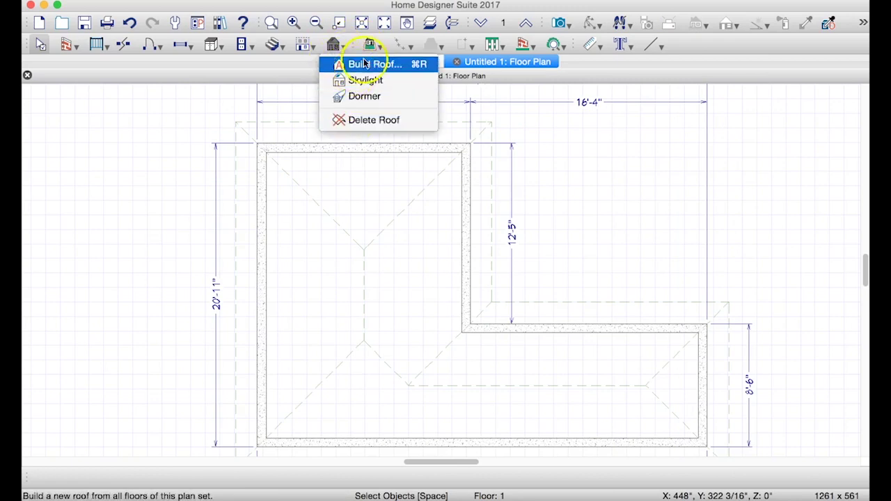
left_click(376, 46)
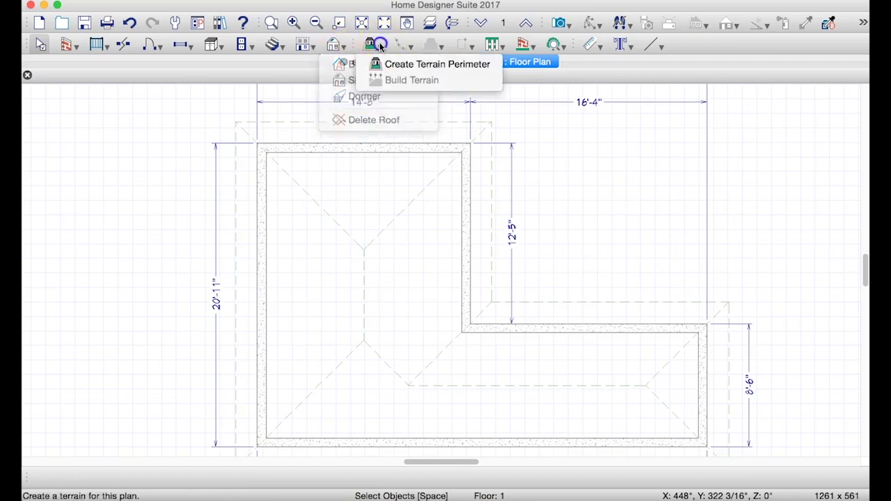
- Open a Perspective Full Overview camera view of the whole house
left_click(576, 30)
left_click(562, 24)
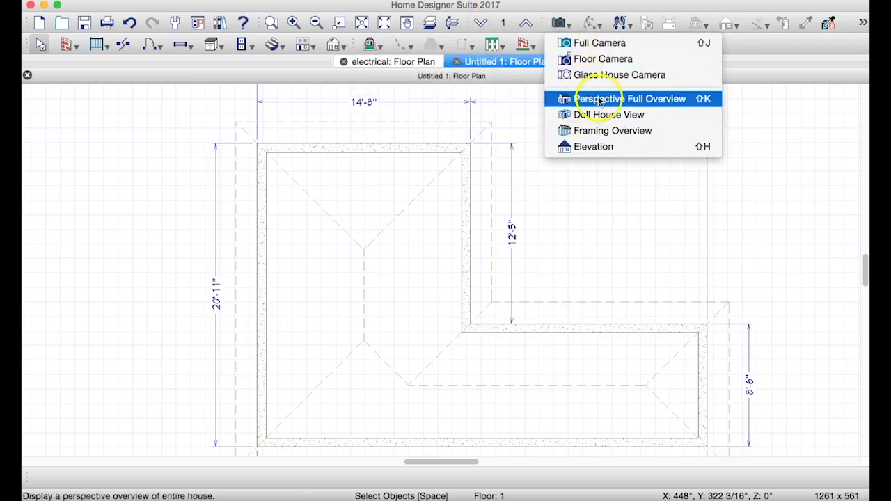
left_click(571, 25)
left_click(570, 25)
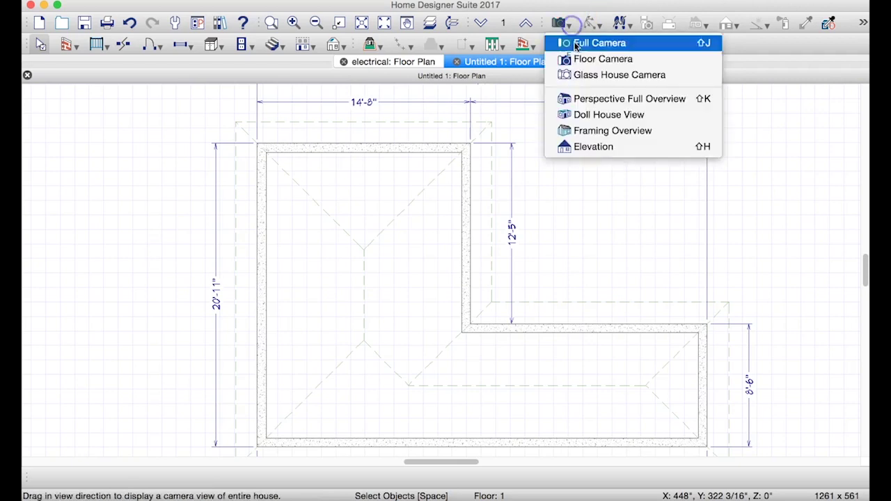
left_click(576, 101)
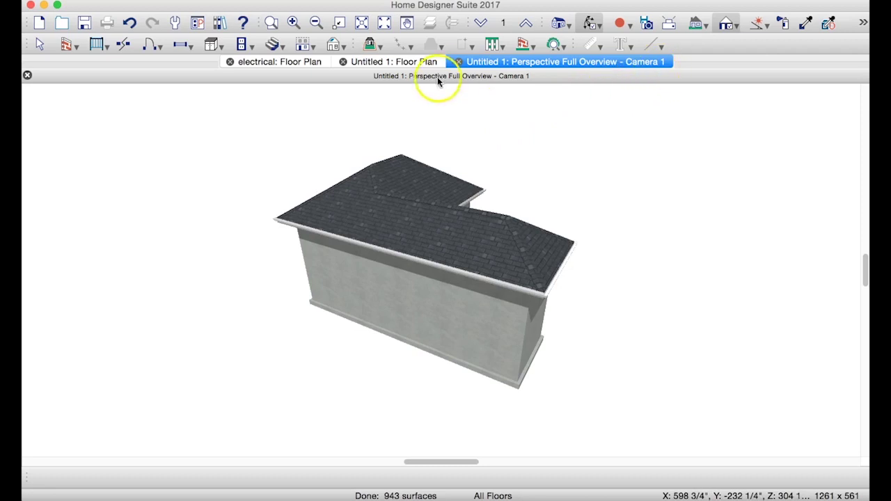
left_click(568, 26)
- Create a doll house view and orbit down into the L-shaped room's walls and wood floor
left_click(567, 114)
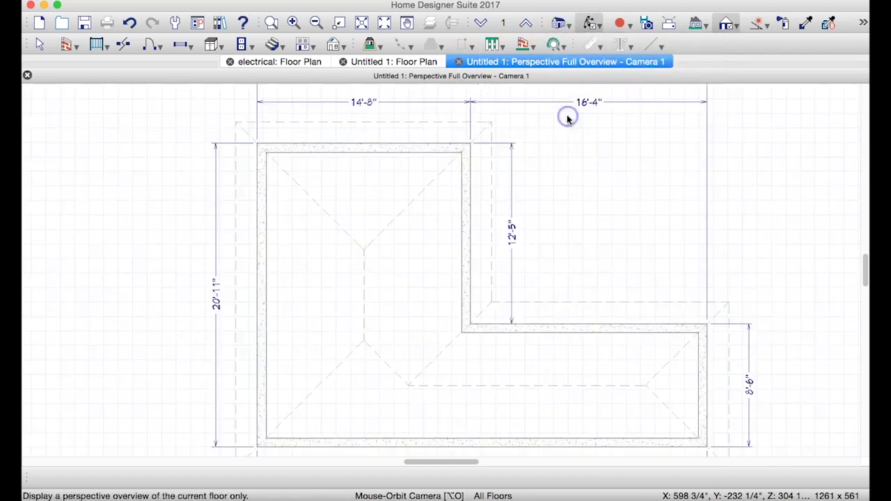
left_click_drag(457, 215, 495, 169)
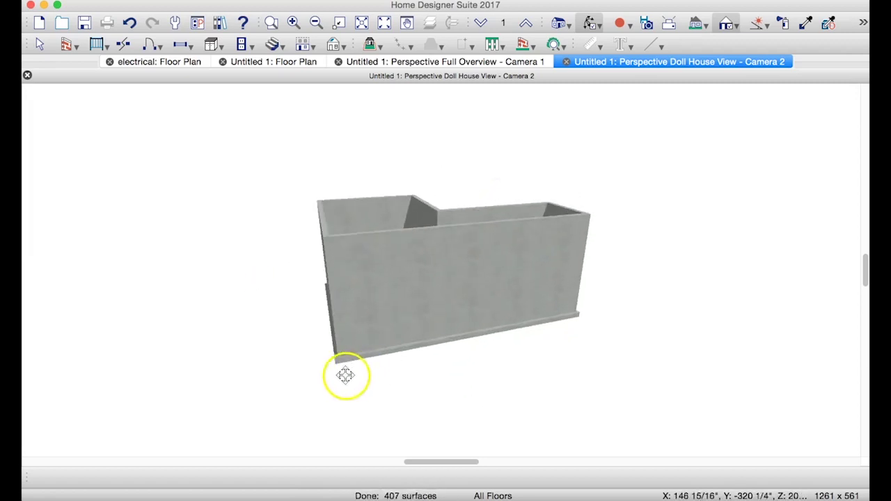
left_click_drag(397, 343, 245, 373)
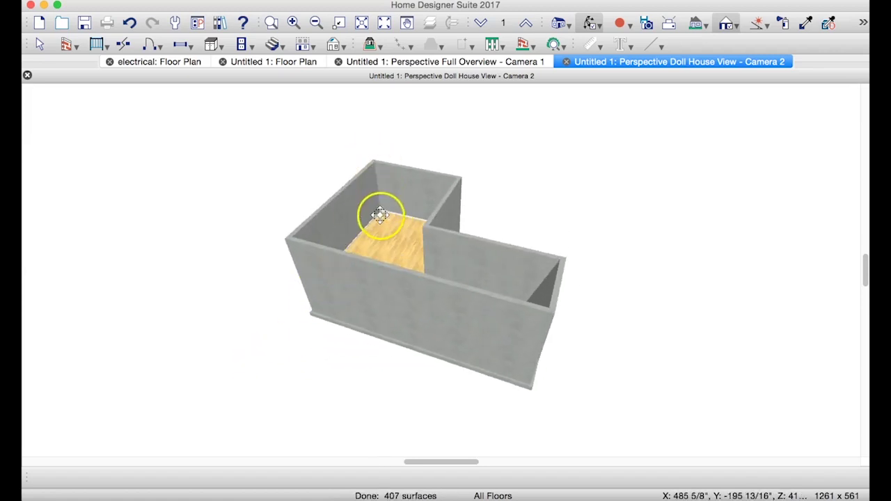
left_click_drag(379, 216, 361, 245)
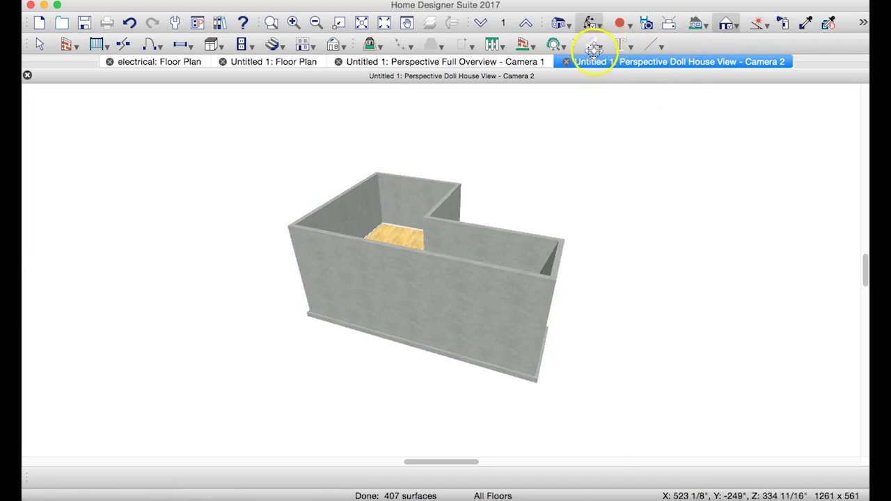
left_click(589, 23)
left_click(580, 44)
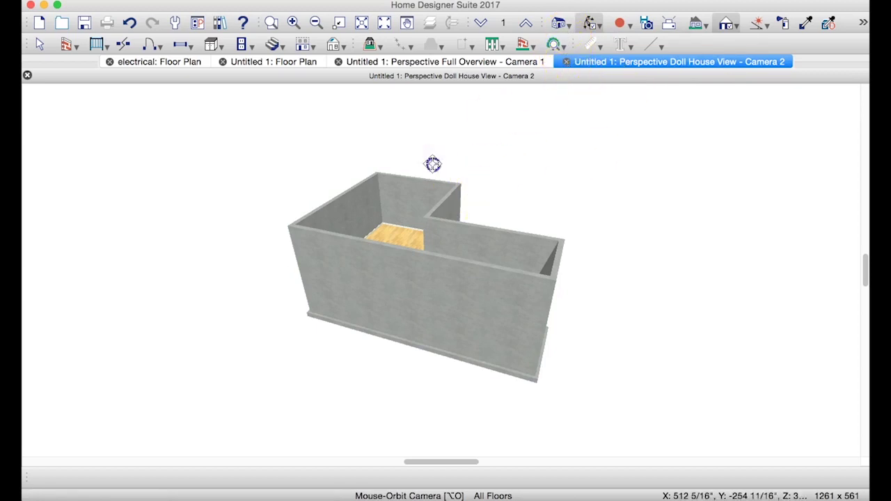
left_click_drag(432, 163, 440, 245)
- Open a doll house view of the electrical floor plan, tilted overhead and zoomed in
left_click(135, 61)
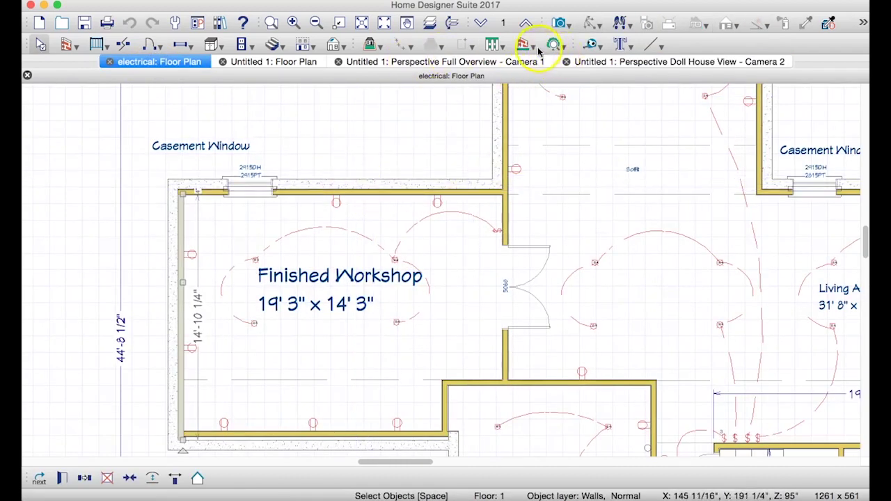
left_click(572, 30)
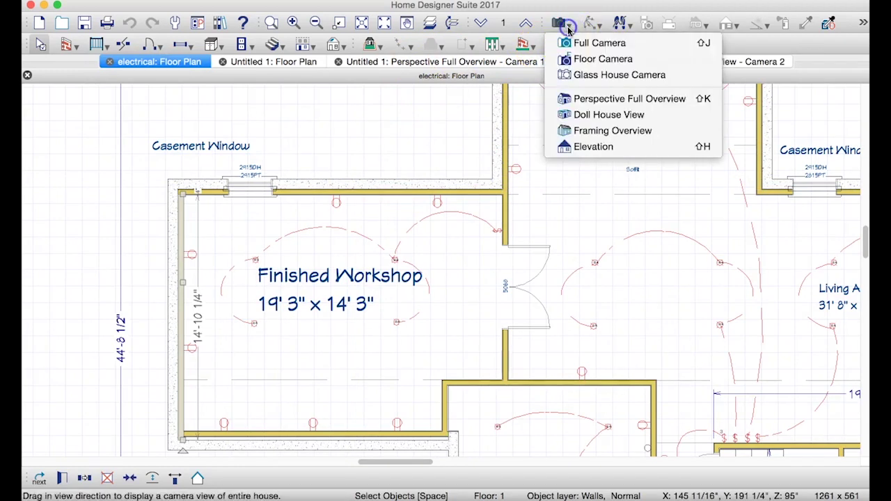
left_click(571, 116)
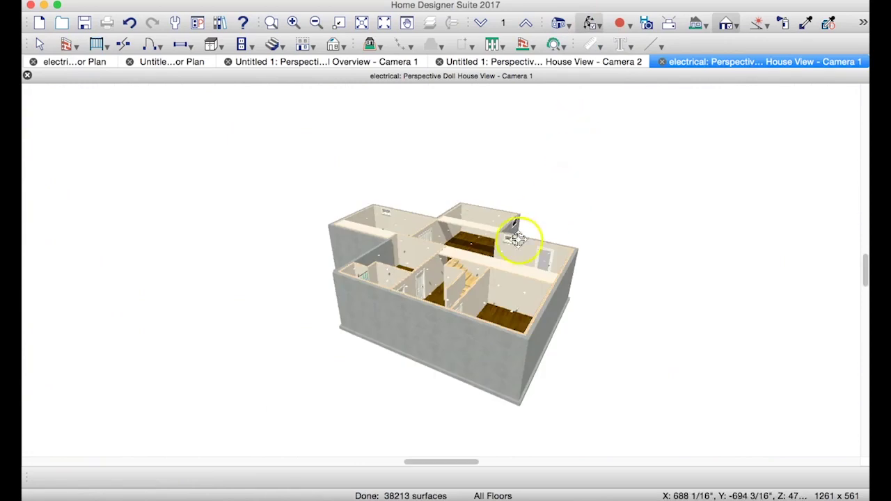
left_click_drag(510, 242, 449, 300)
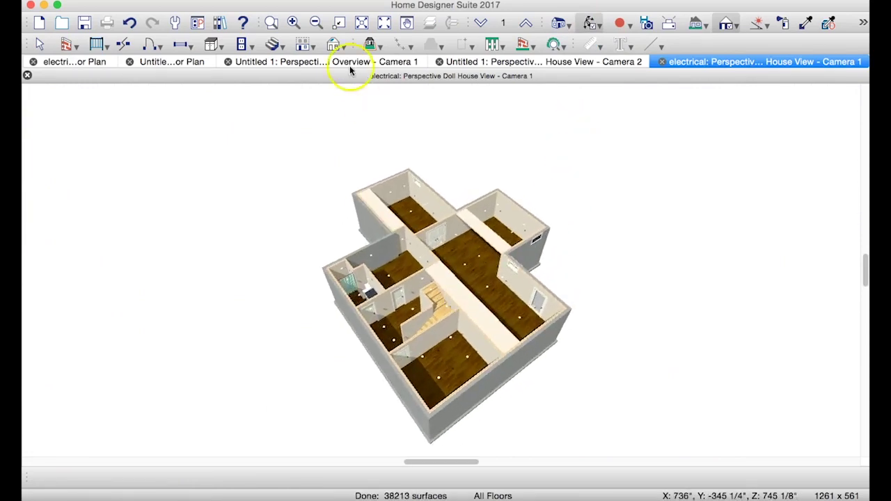
left_click(294, 24)
left_click(293, 24)
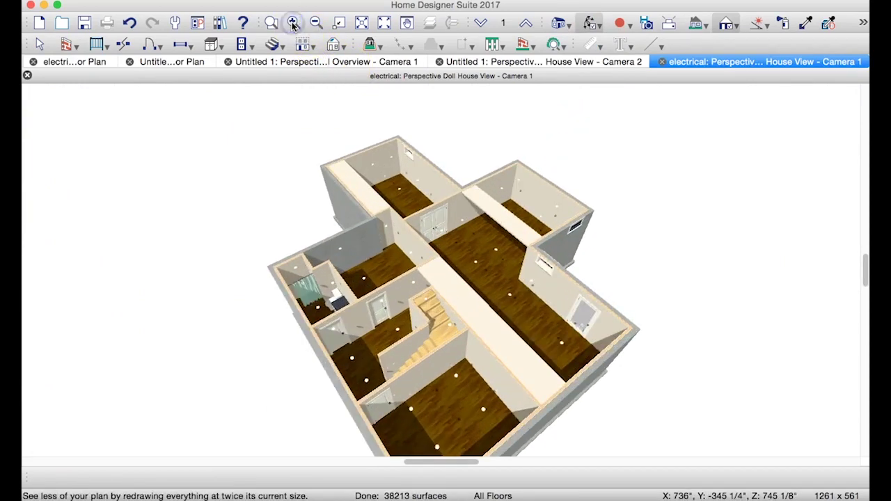
left_click(294, 24)
left_click(293, 24)
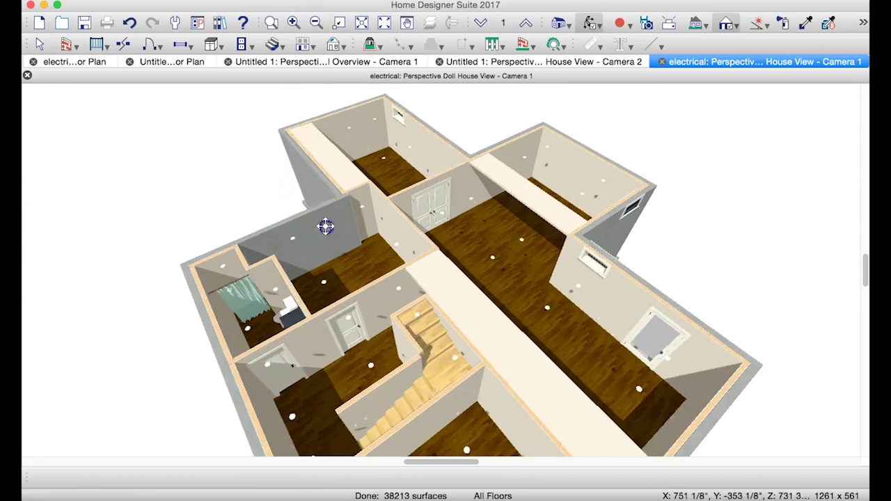
- Orbit the electrical model around the furnished rooms and ceiling lights, ending on the long hall
left_click_drag(319, 221, 426, 181)
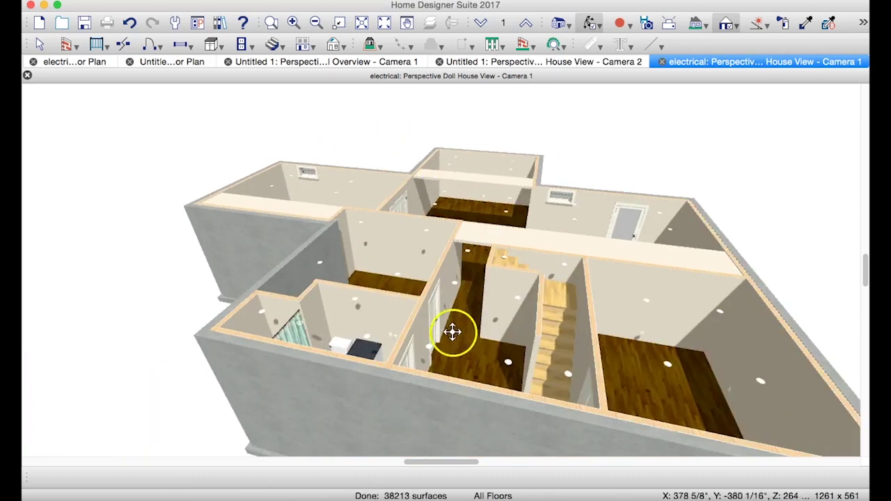
left_click_drag(467, 356, 307, 372)
left_click_drag(261, 344, 328, 305)
left_click_drag(367, 276, 485, 270)
left_click(610, 188)
left_click_drag(555, 215, 424, 217)
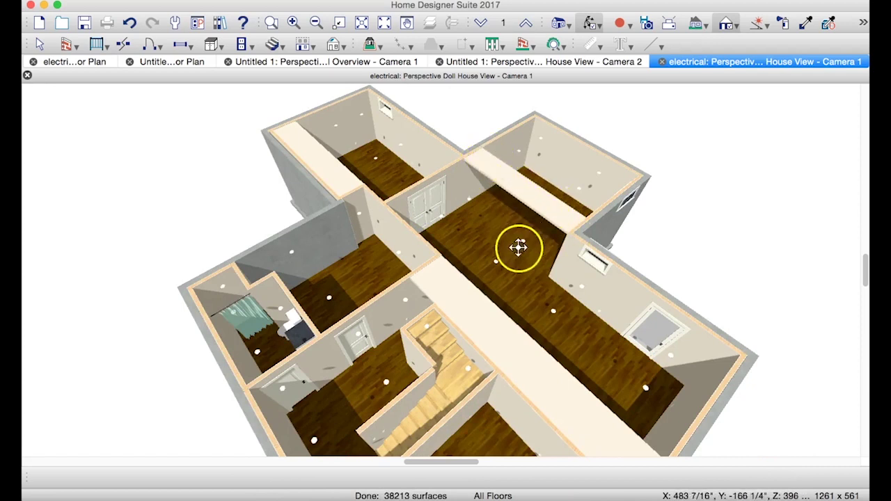
left_click_drag(518, 250, 371, 165)
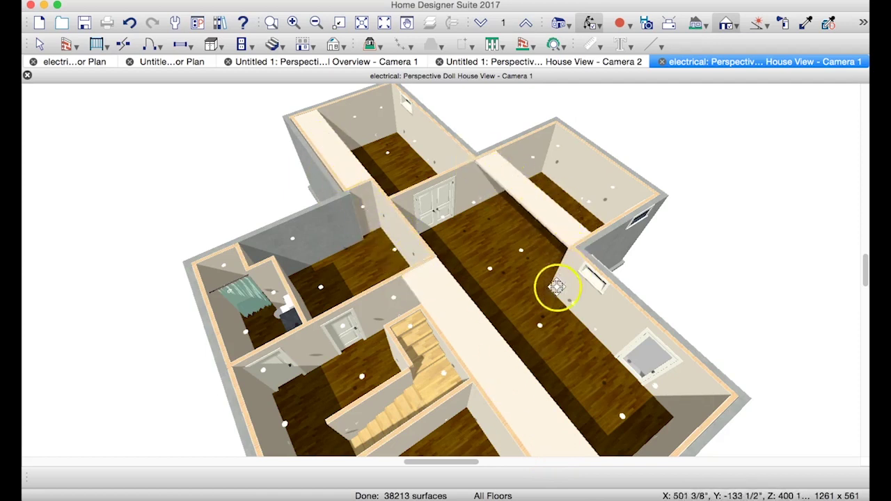
left_click_drag(557, 291, 503, 230)
left_click_drag(430, 318, 422, 354)
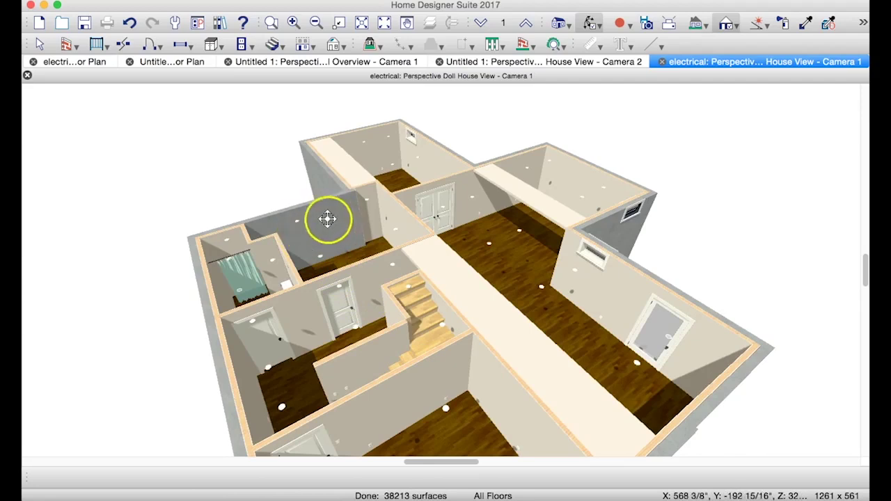
left_click_drag(363, 219, 236, 243)
left_click_drag(455, 198, 503, 125)
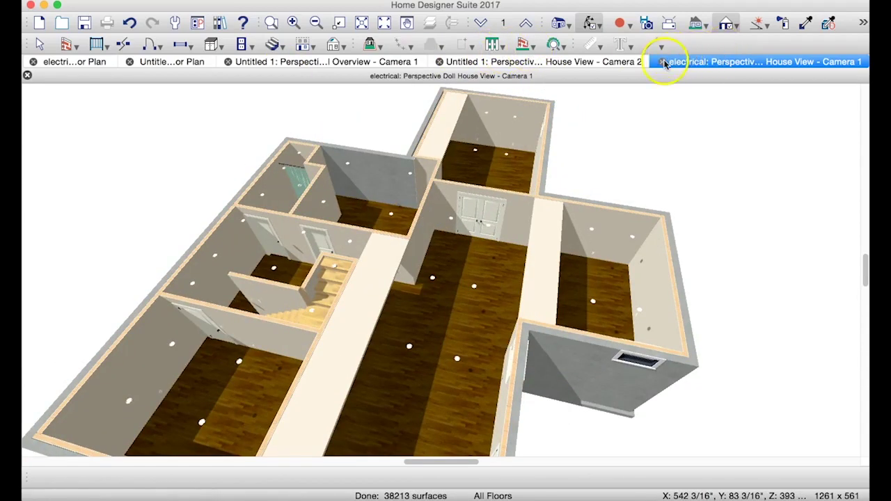
- Close the electrical doll house view, return to Untitled 1 and select the L-shaped room
left_click(662, 62)
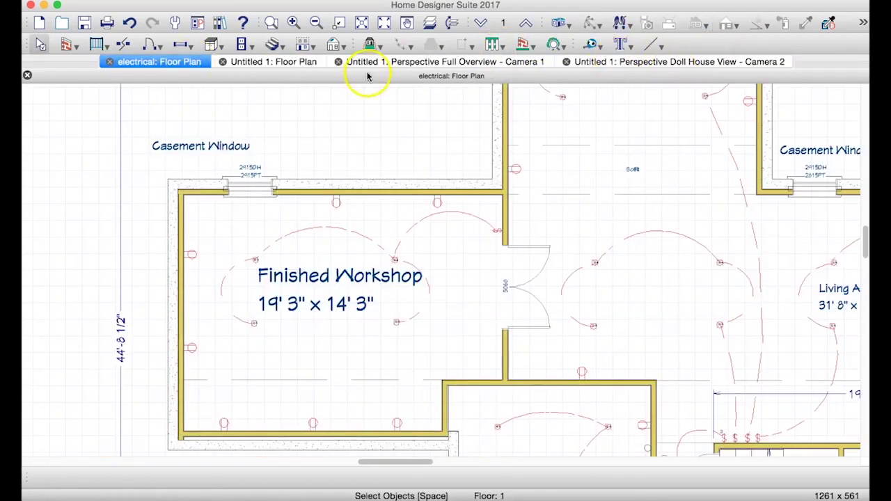
left_click(273, 61)
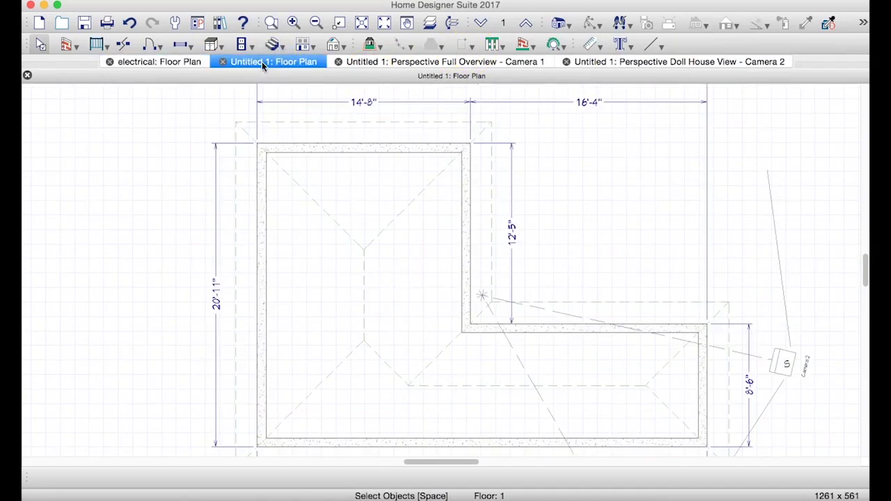
left_click(274, 197)
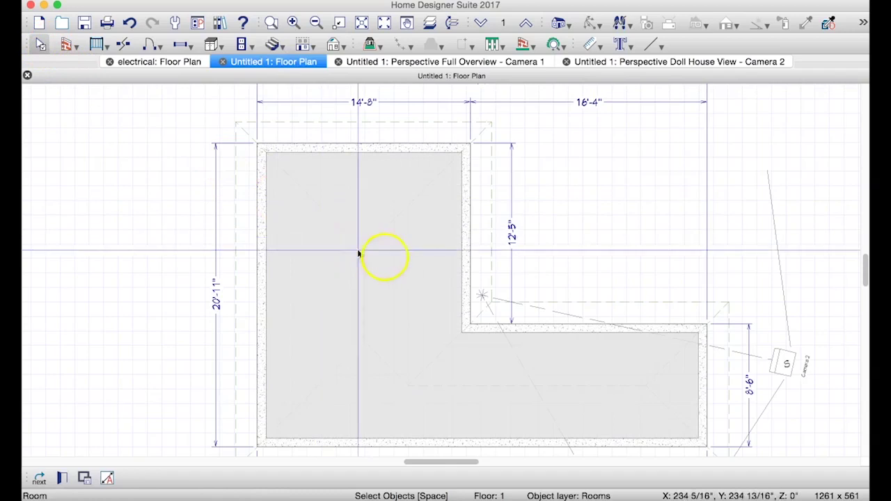
- Browse the floor, terrain and camera view menus without choosing anything
left_click(312, 47)
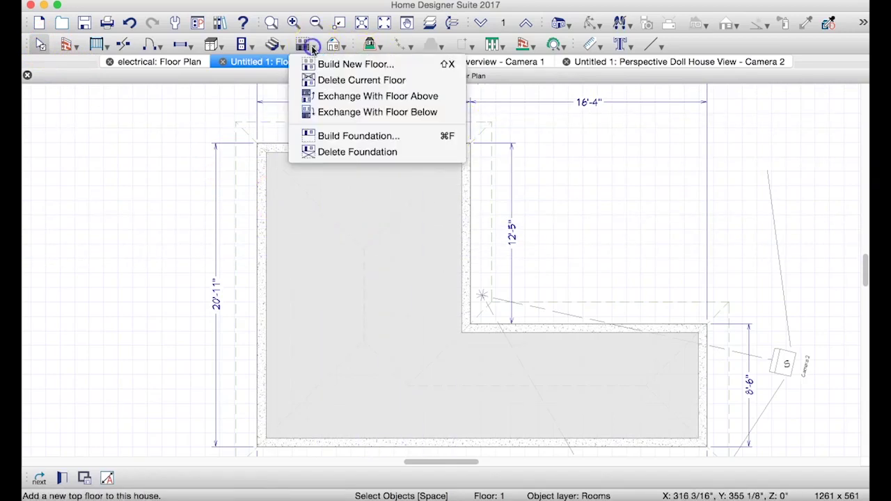
left_click(378, 49)
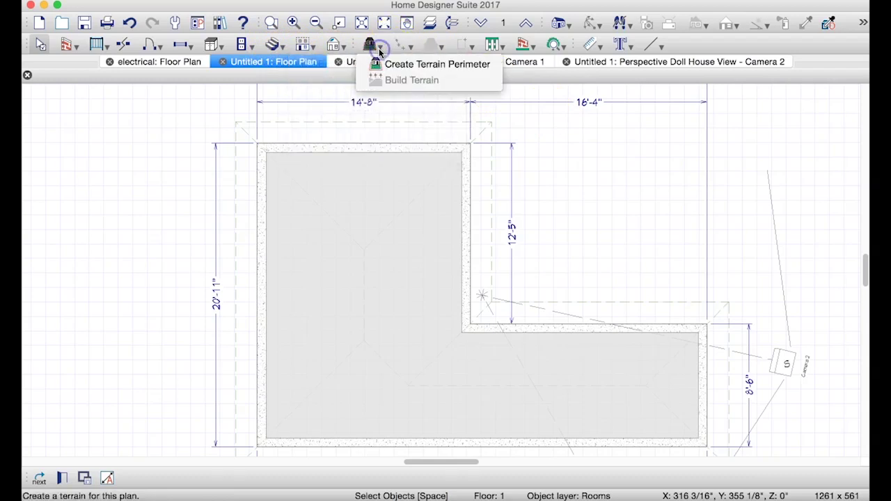
left_click(567, 24)
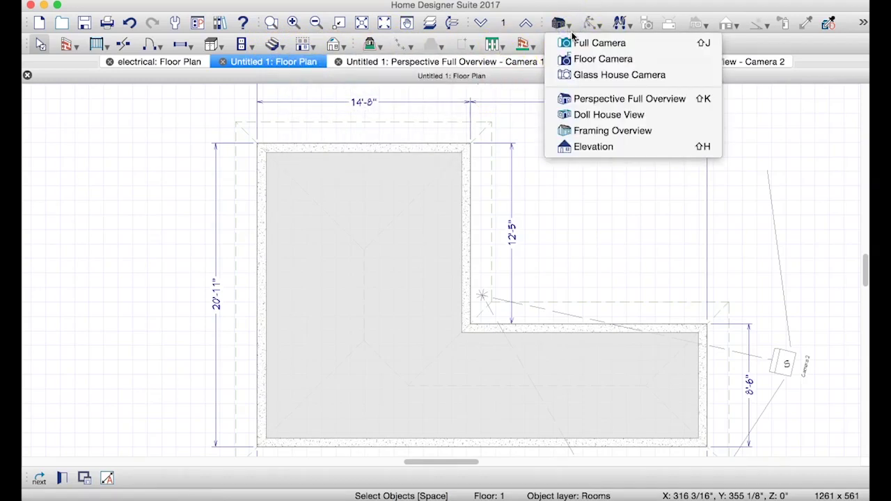
left_click(444, 207)
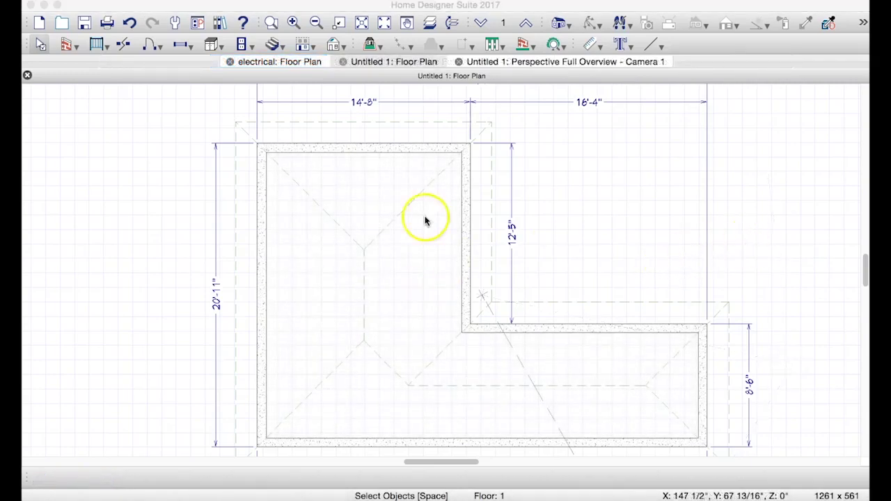
- Delete the roofs from the L-shaped plan, agreeing to turn off Auto Rebuild Roofs
left_click(380, 257)
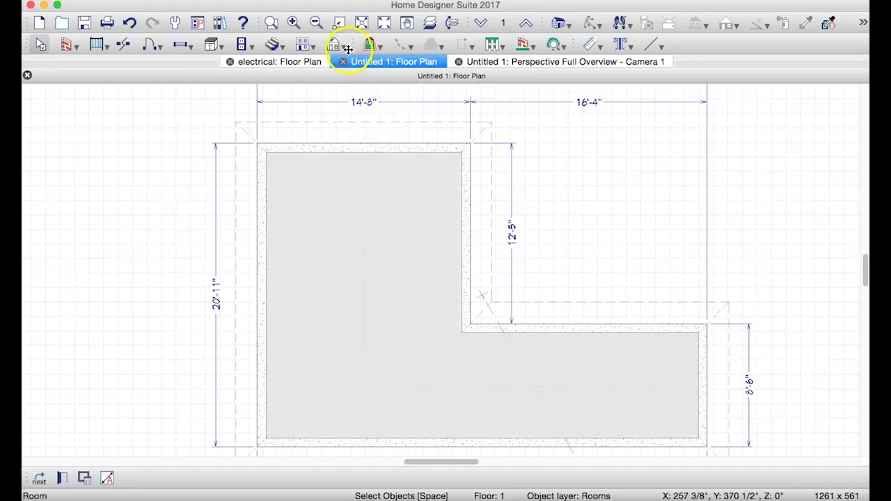
left_click(343, 47)
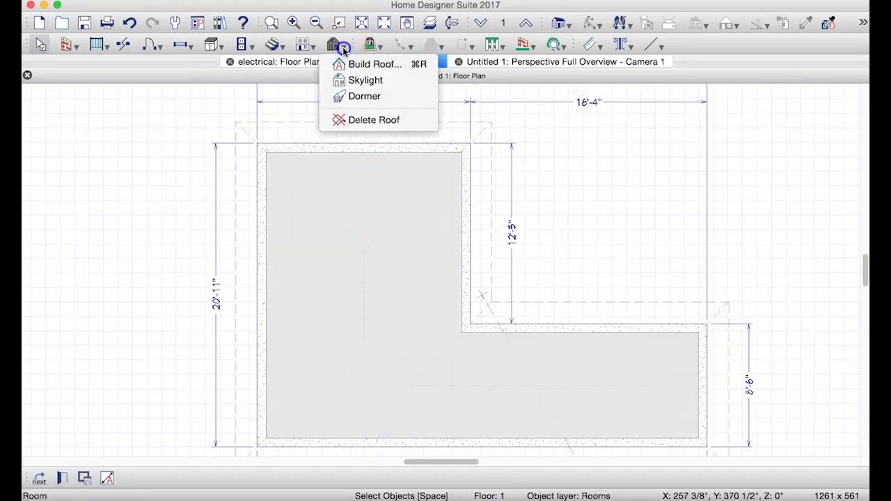
left_click(357, 118)
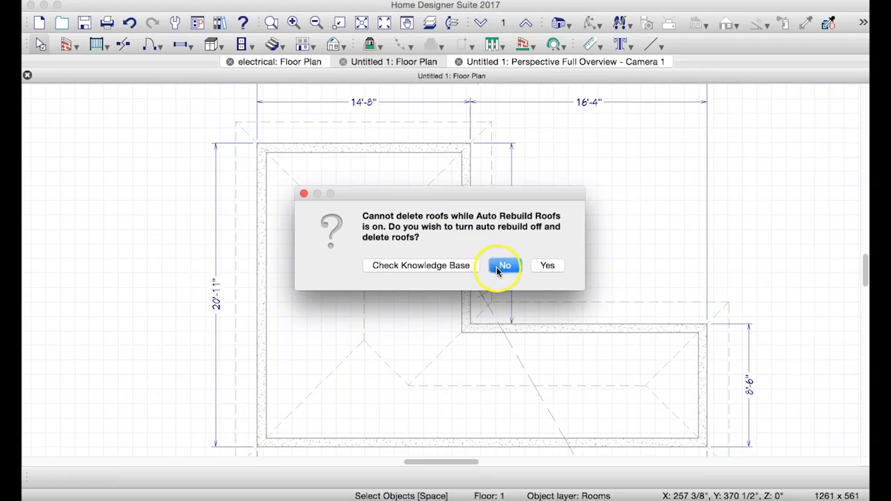
left_click(546, 266)
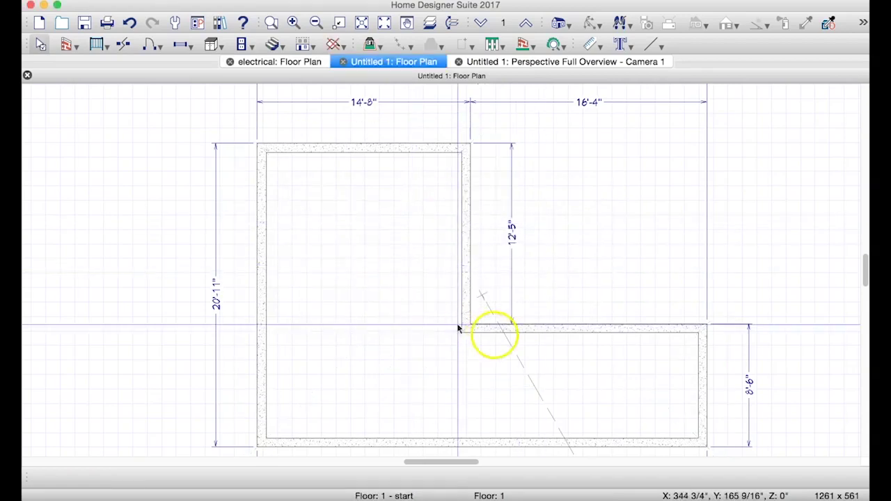
left_click(561, 25)
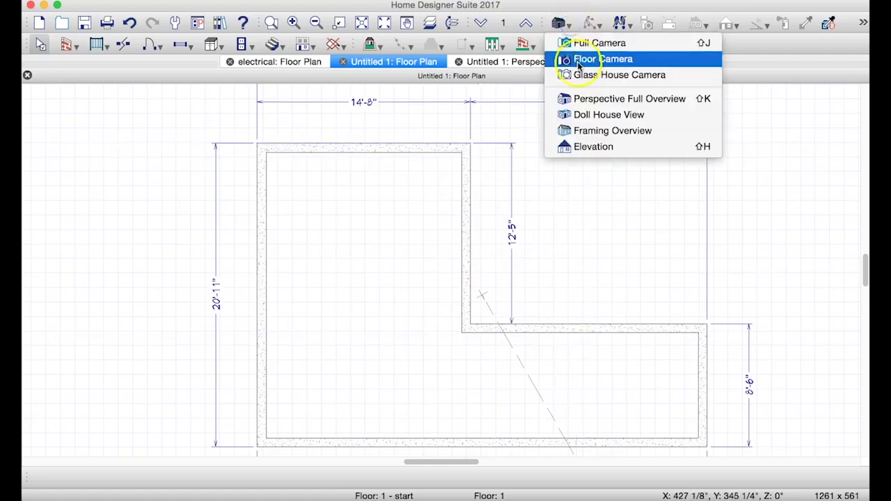
left_click(418, 131)
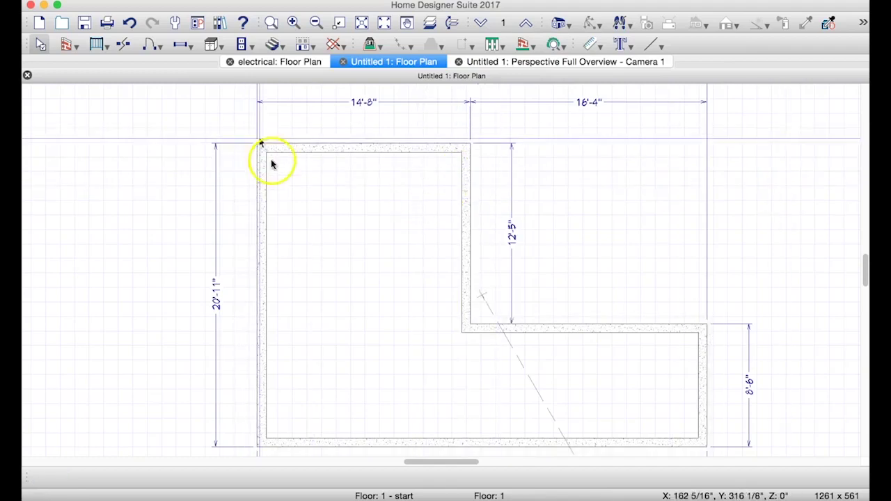
- Draw a straight interior wall along the top foundation wall, then undo it
left_click(78, 47)
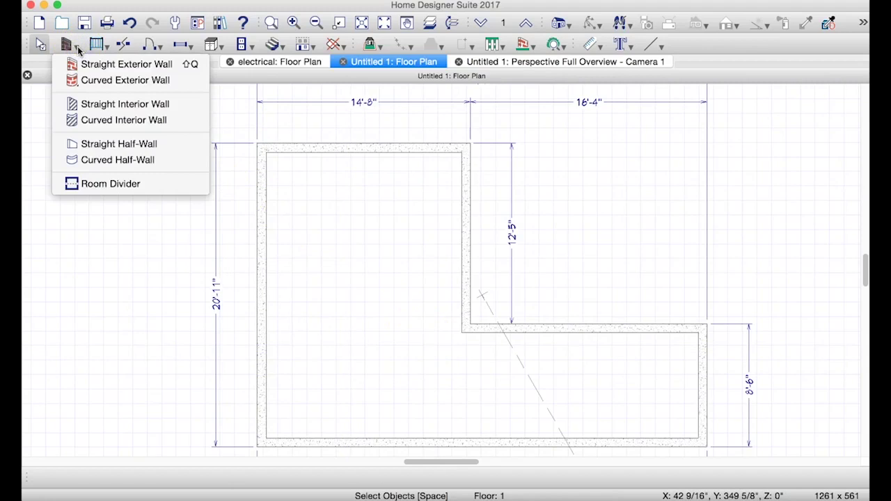
left_click(88, 105)
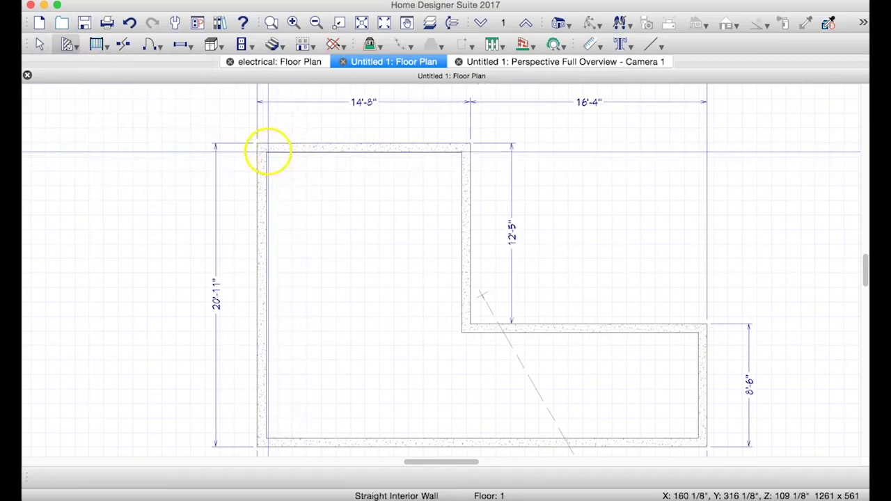
left_click_drag(267, 151, 466, 155)
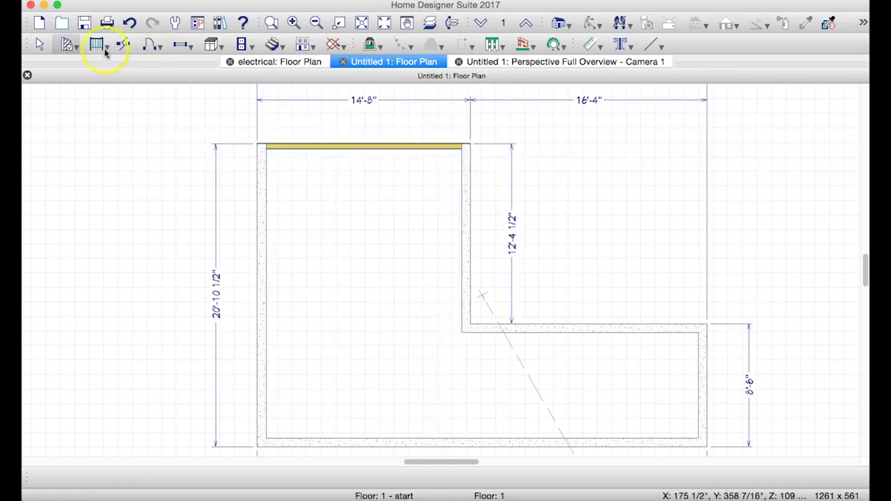
left_click(43, 45)
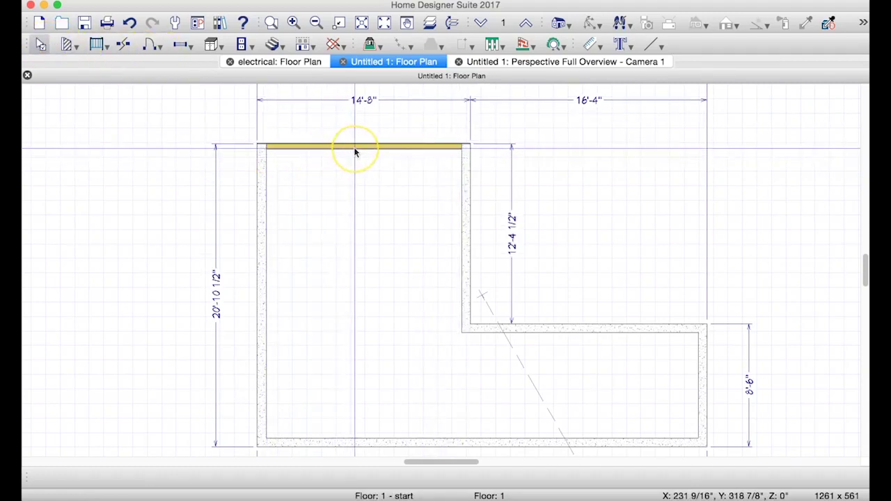
key("super+z")
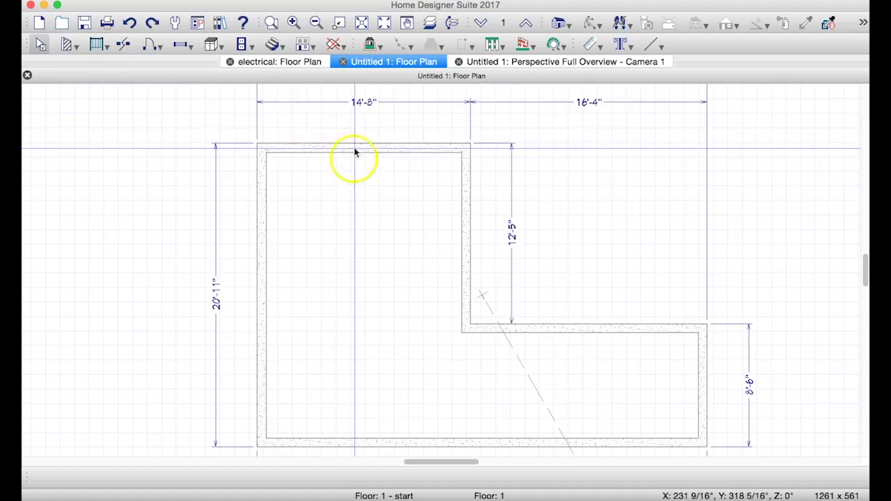
- Redraw the 13'-5 1/2" interior wall and drag it up flush inside the top foundation wall
left_click(81, 51)
left_click(76, 102)
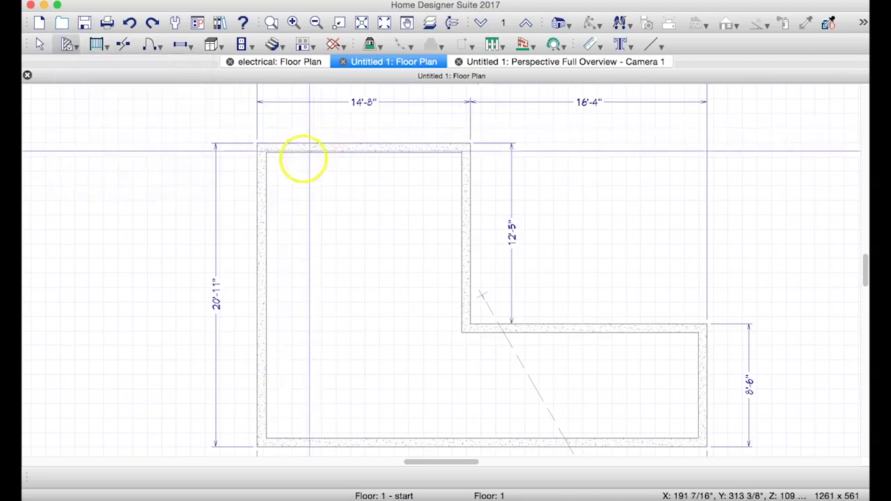
left_click_drag(269, 174, 456, 166)
left_click(46, 44)
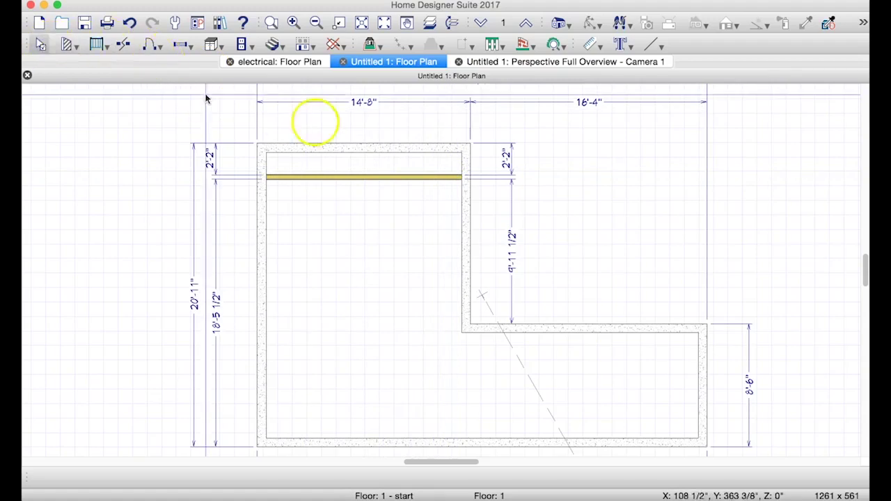
left_click(354, 183)
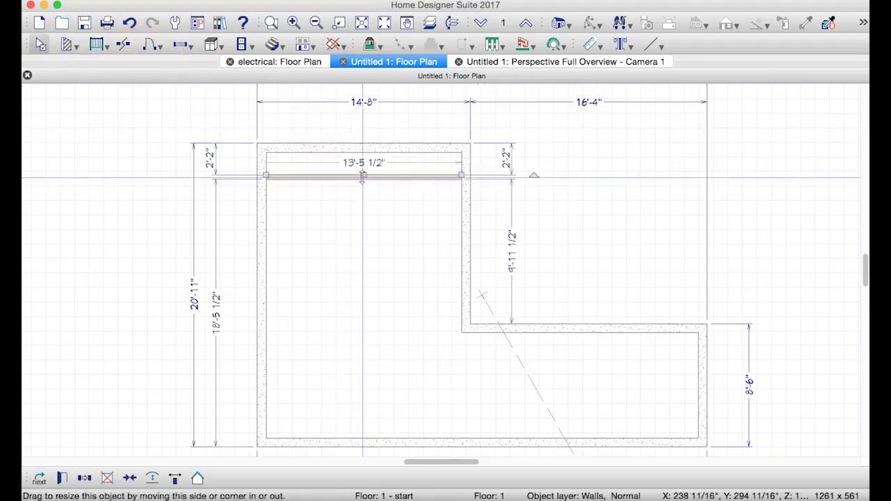
left_click_drag(368, 178, 368, 160)
left_click(363, 159)
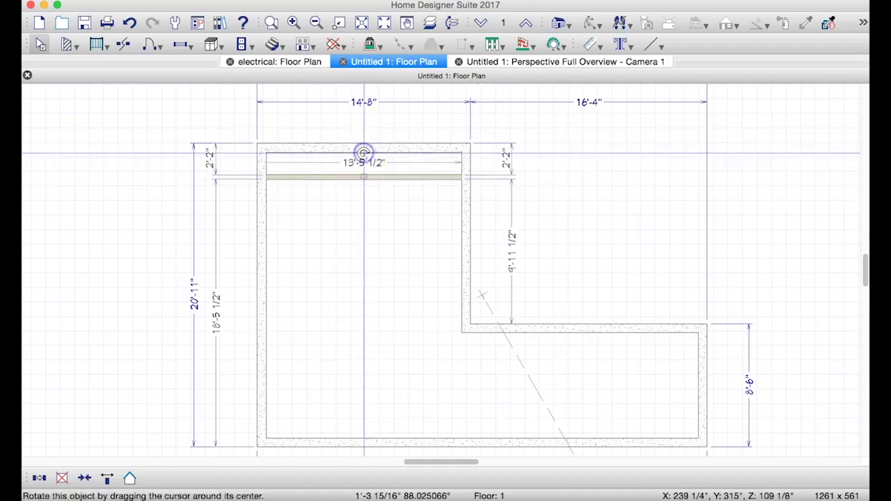
left_click_drag(361, 174, 362, 157)
left_click(75, 52)
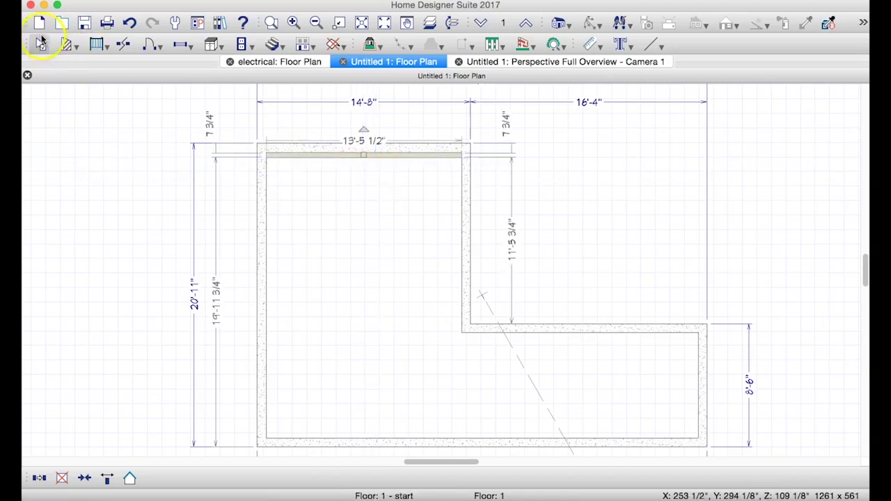
left_click(40, 44)
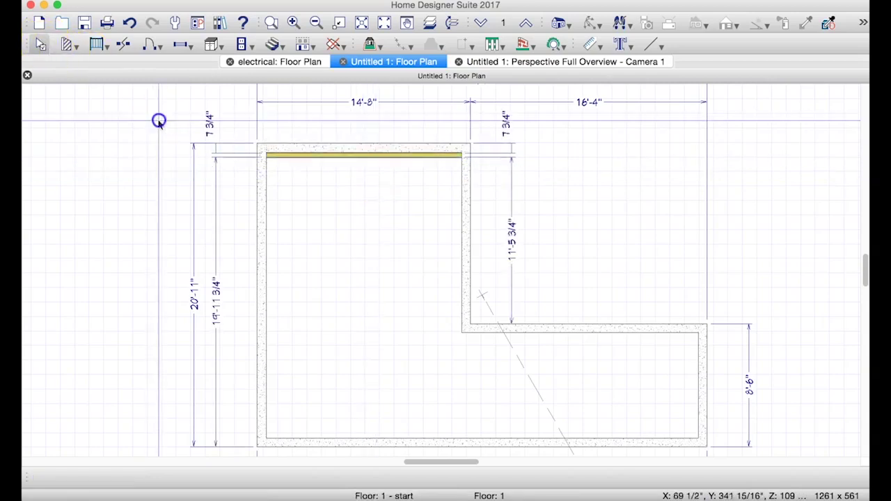
double_click(343, 156)
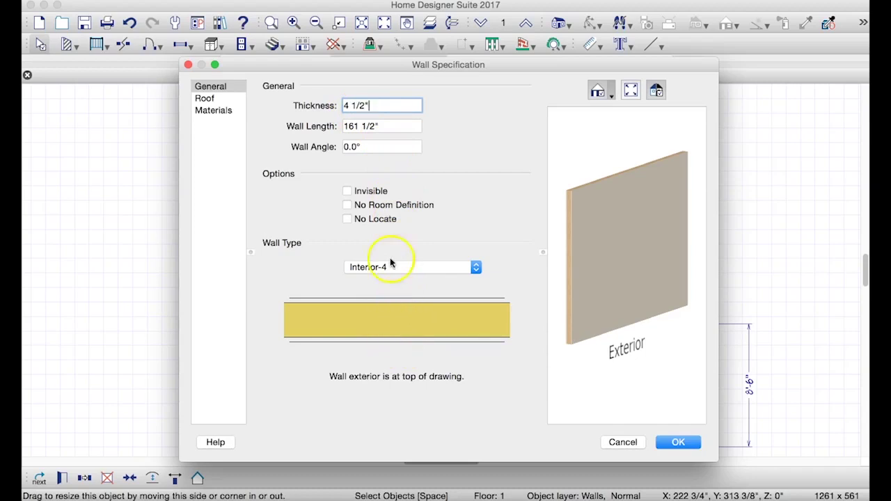
left_click(407, 272)
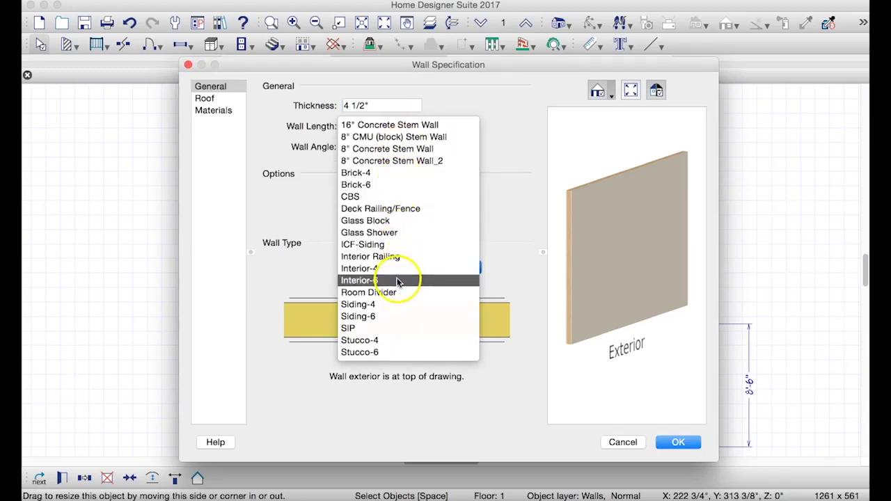
left_click(508, 398)
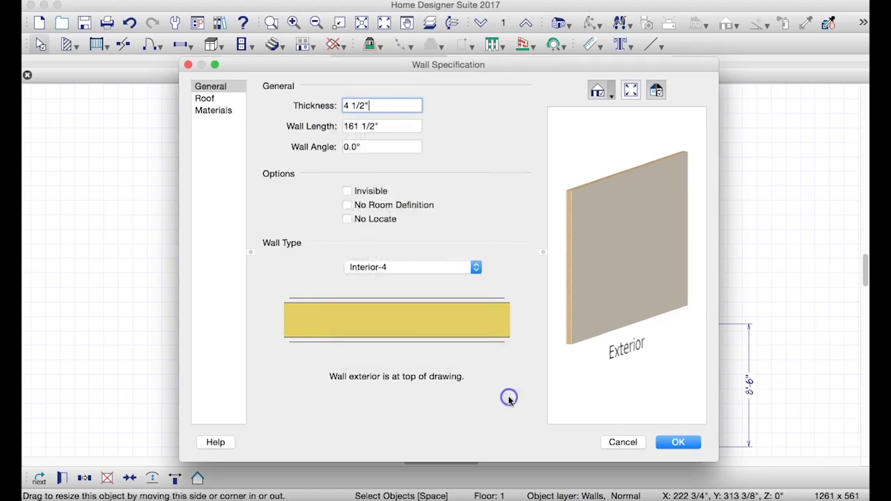
left_click(618, 442)
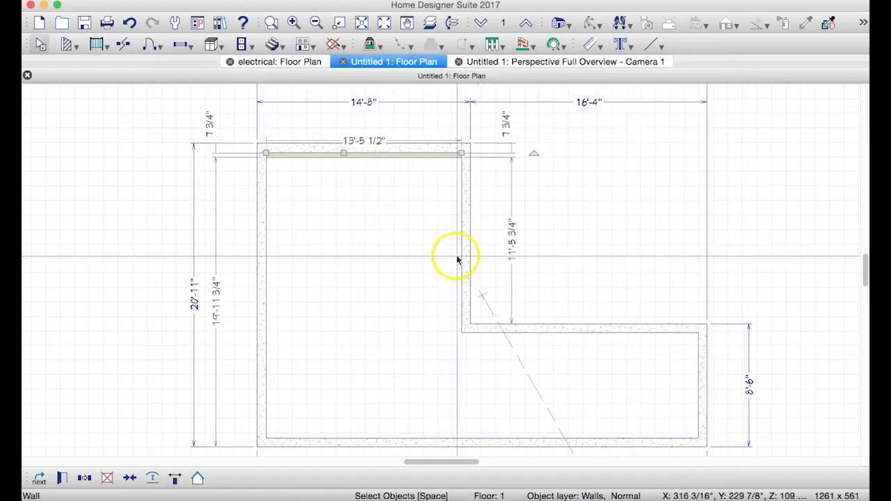
- Draw interior walls down the left foundation wall, shifted flush, and along the bottom foundation wall
left_click(135, 129)
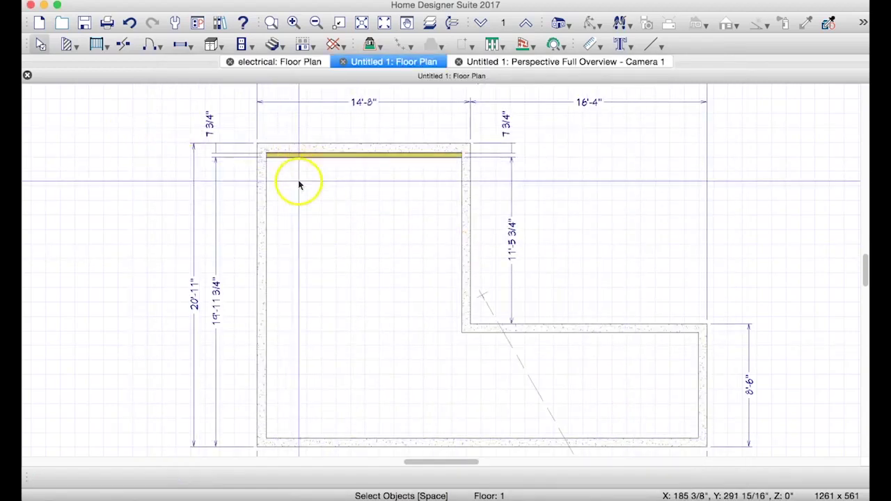
left_click(67, 45)
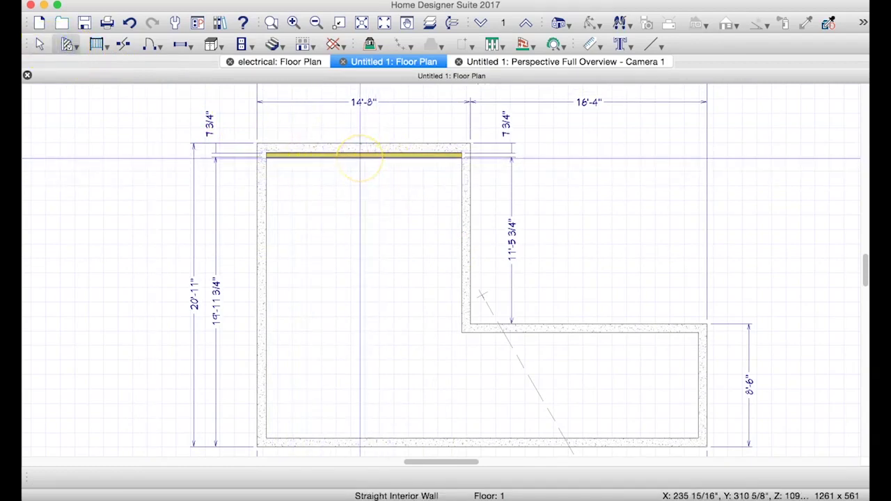
mouse_move(359, 157)
left_mouse_down()
mouse_move(368, 153)
mouse_move(308, 165)
mouse_move(264, 157)
mouse_move(271, 153)
mouse_move(280, 248)
mouse_move(298, 248)
mouse_move(289, 157)
mouse_move(308, 191)
mouse_move(282, 353)
mouse_move(283, 435)
left_mouse_up()
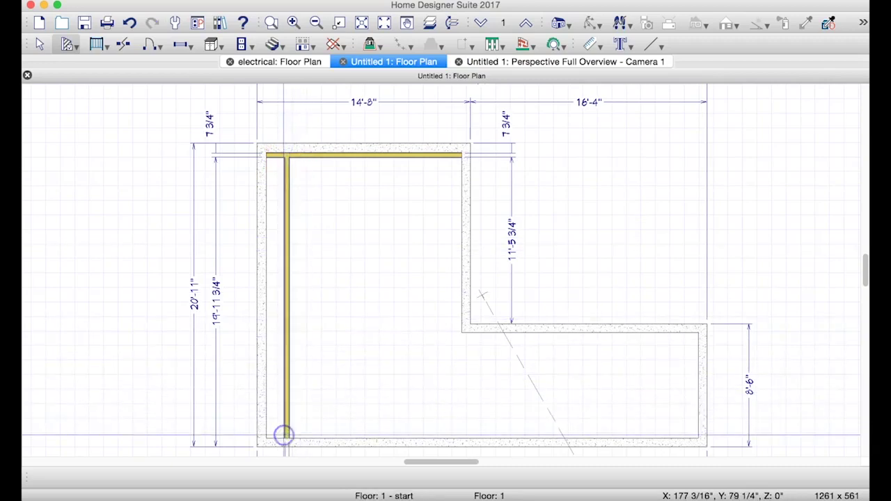
left_click(287, 231)
left_click_drag(288, 232, 272, 231)
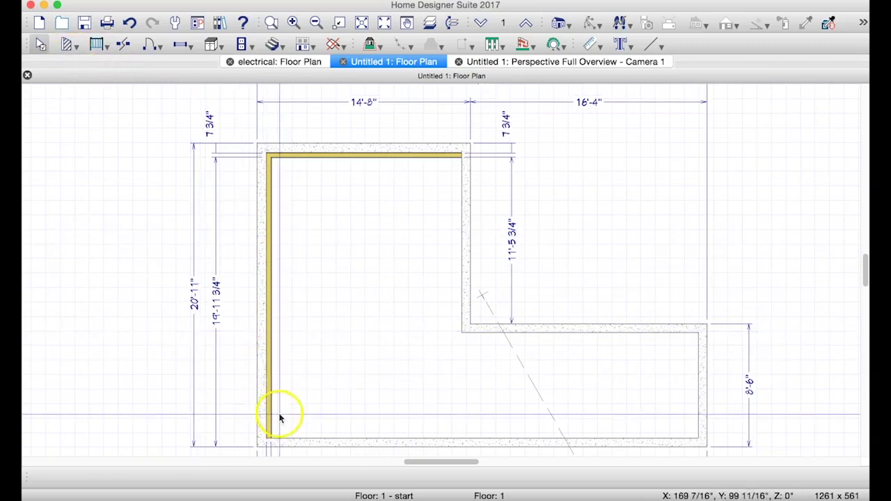
left_click(64, 46)
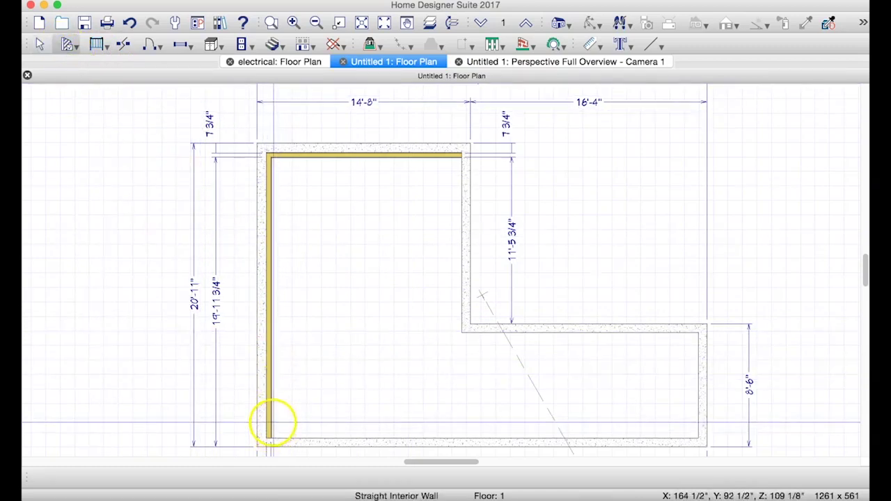
left_click_drag(271, 421, 695, 414)
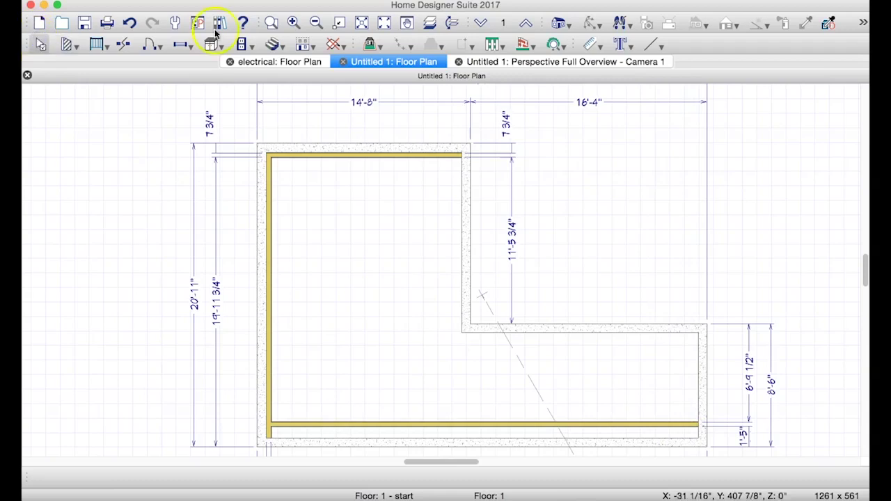
- Move the bottom interior wall down flush with the foundation, meeting the left wall at the corner
left_click(293, 23)
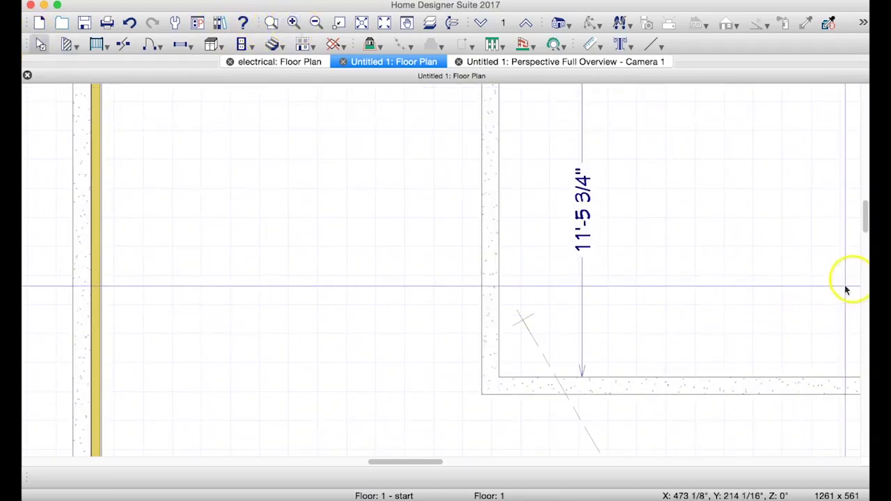
left_click_drag(865, 222, 863, 255)
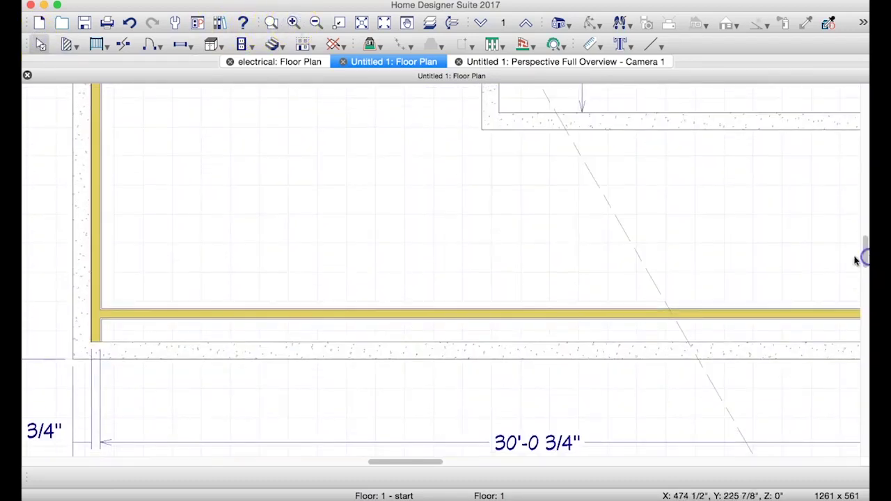
left_click(111, 313)
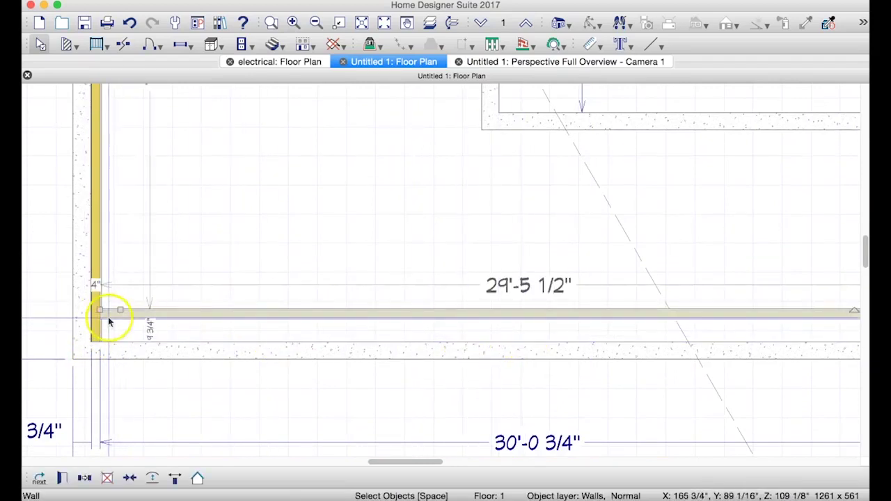
left_click_drag(121, 310, 122, 312)
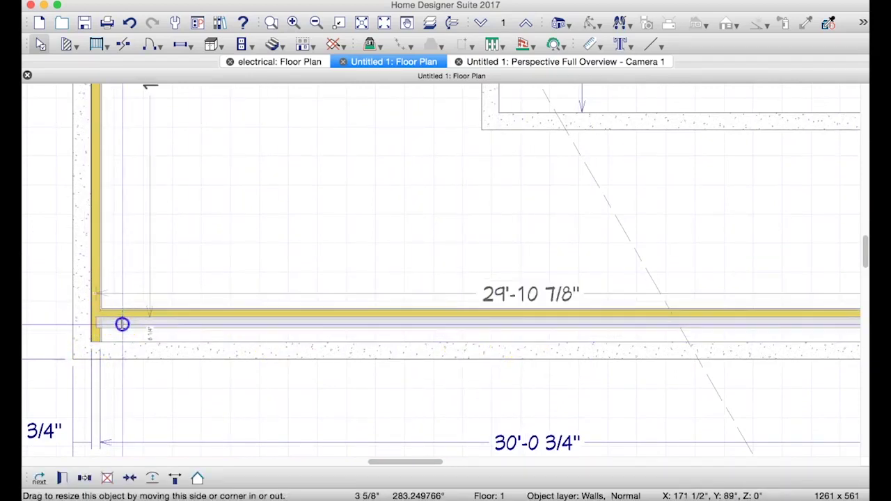
left_click_drag(122, 325, 123, 332)
left_click(48, 237)
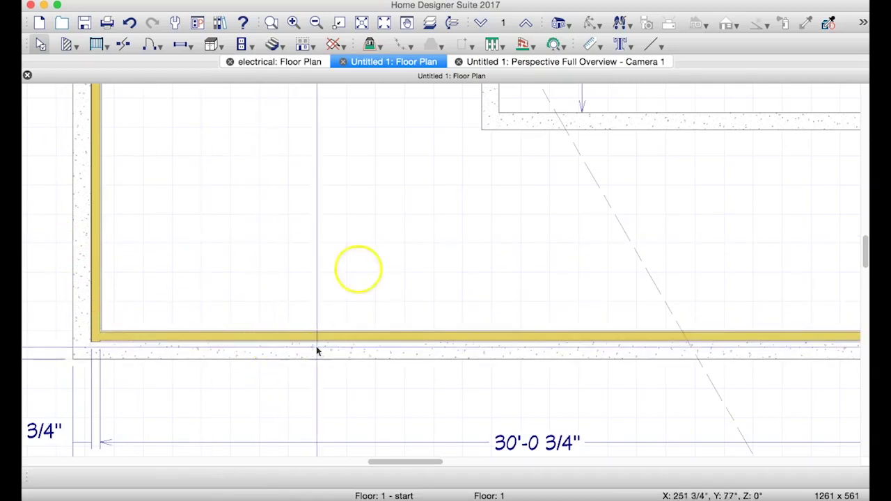
left_click(316, 22)
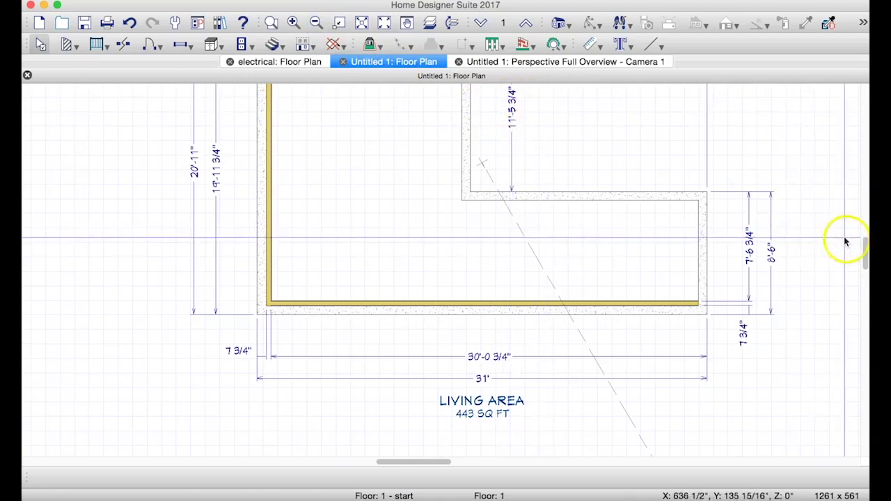
- Draw a 13' interior wall down from the top wall and a 5'-10 3/8" crosswall from the left wall
left_click_drag(863, 249, 865, 215)
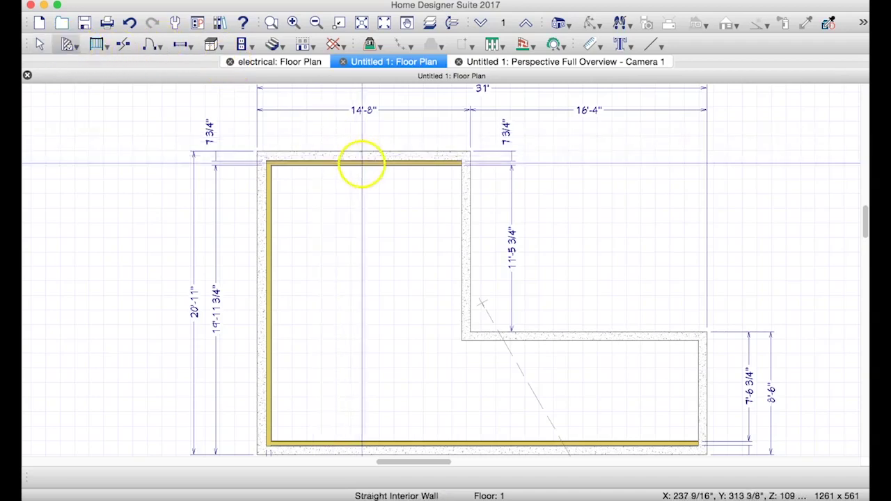
mouse_move(355, 165)
left_mouse_down()
mouse_move(364, 195)
mouse_move(356, 349)
left_mouse_up()
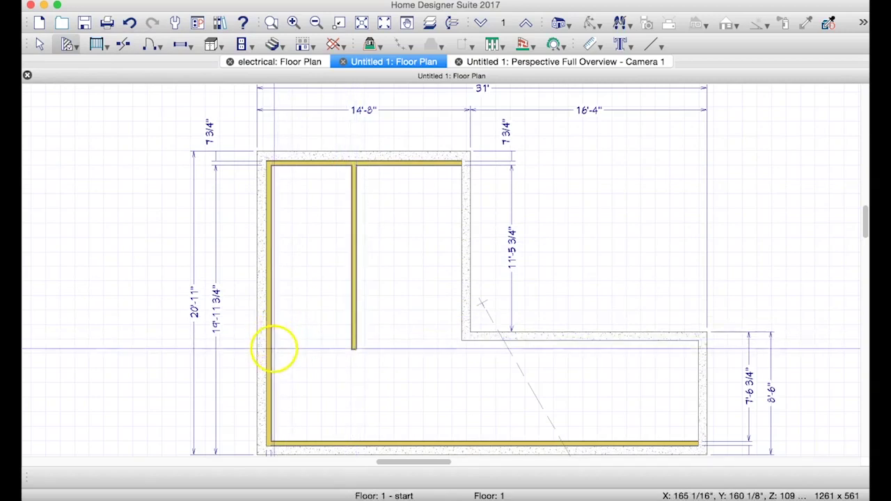
left_click_drag(274, 348, 349, 346)
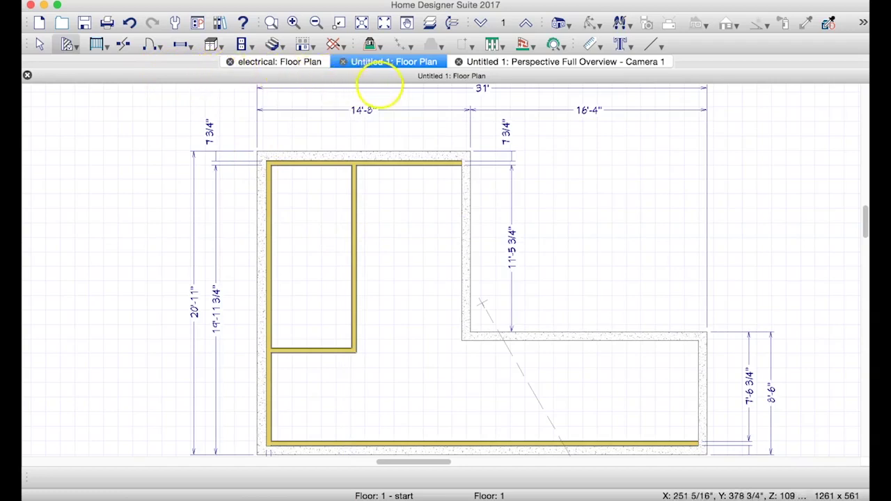
- Place a hinged door in the small room's vertical wall and close the Perspective Full Overview tab
left_click(107, 46)
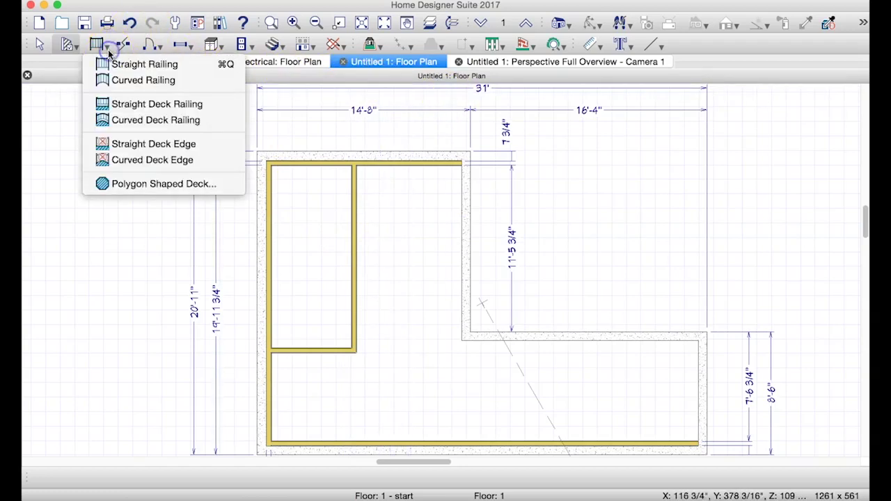
left_click(152, 49)
left_click(158, 50)
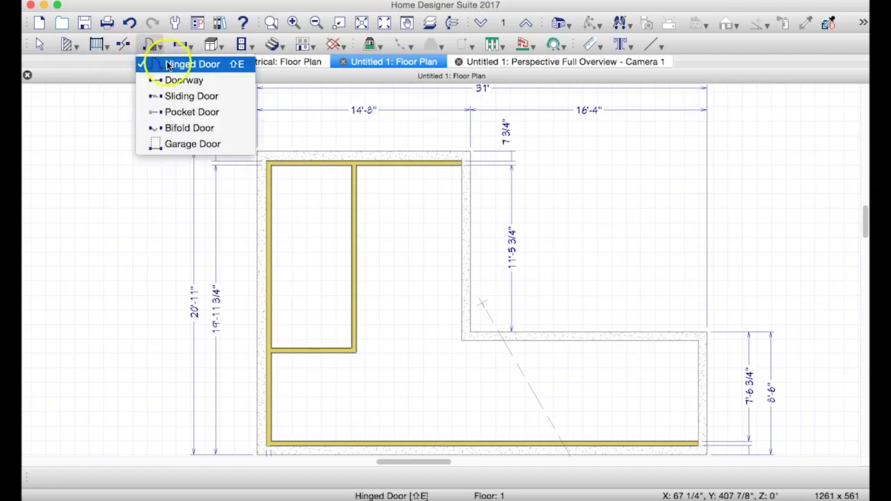
left_click(167, 65)
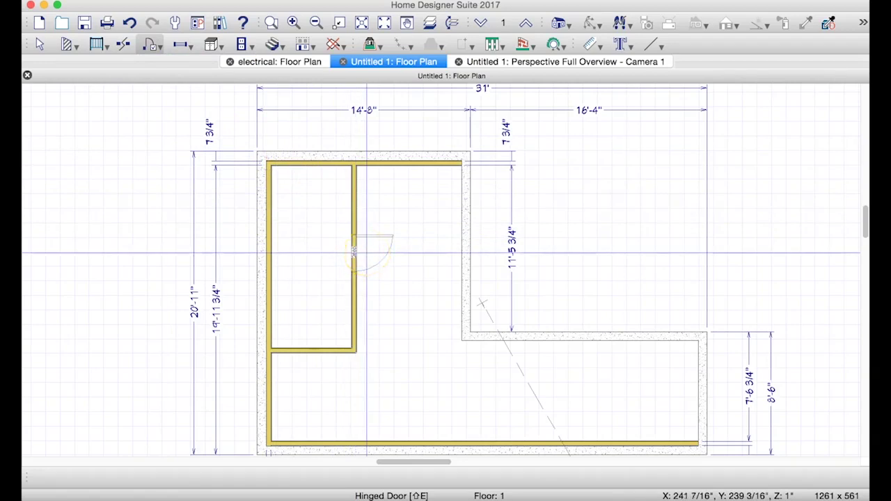
left_click(400, 195)
left_click(459, 62)
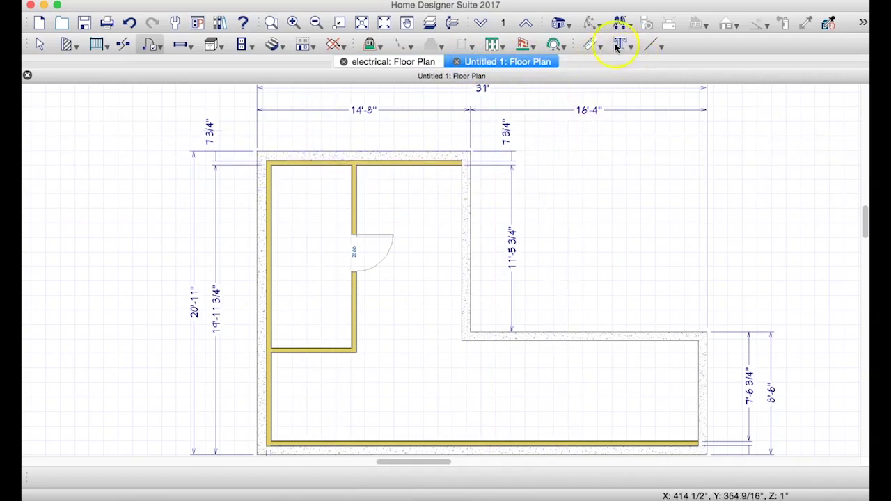
- Create a Camera 2 doll house view and orbit it to inspect the framed room and door
left_click(575, 31)
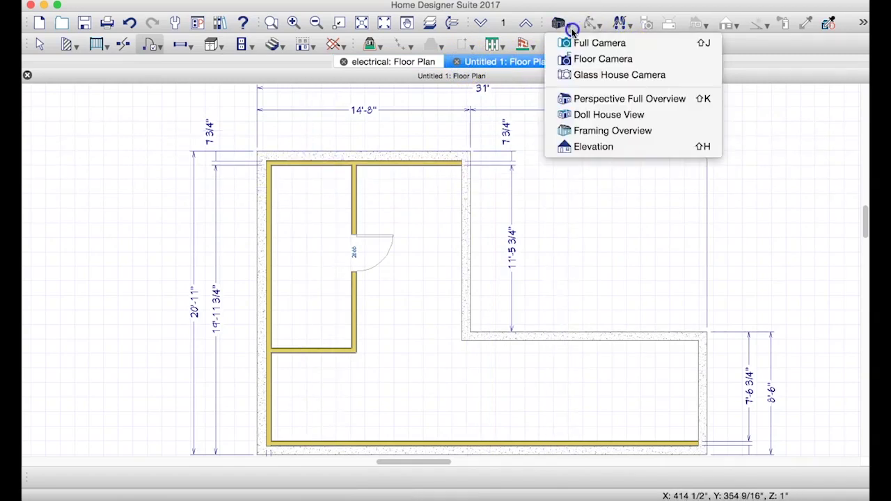
left_click(588, 114)
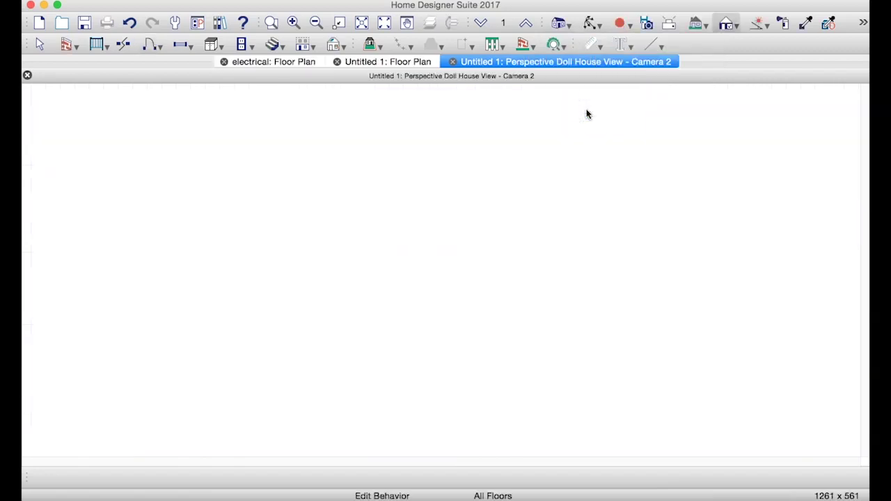
left_click_drag(545, 199, 242, 288)
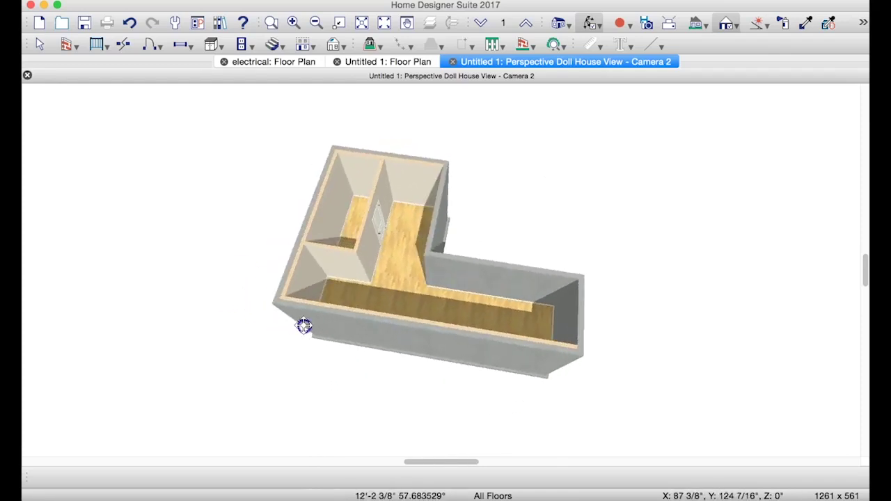
left_click_drag(390, 331, 492, 274)
left_click_drag(350, 352, 253, 320)
left_click_drag(377, 296, 296, 298)
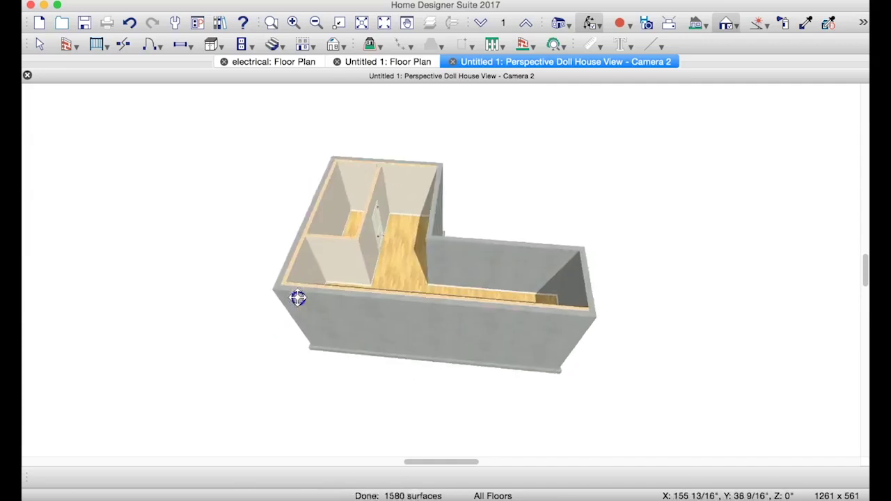
left_click_drag(353, 313, 473, 304)
- Place a 'Finished Basement' rich text label in the large lower room of the floor plan
left_click(397, 61)
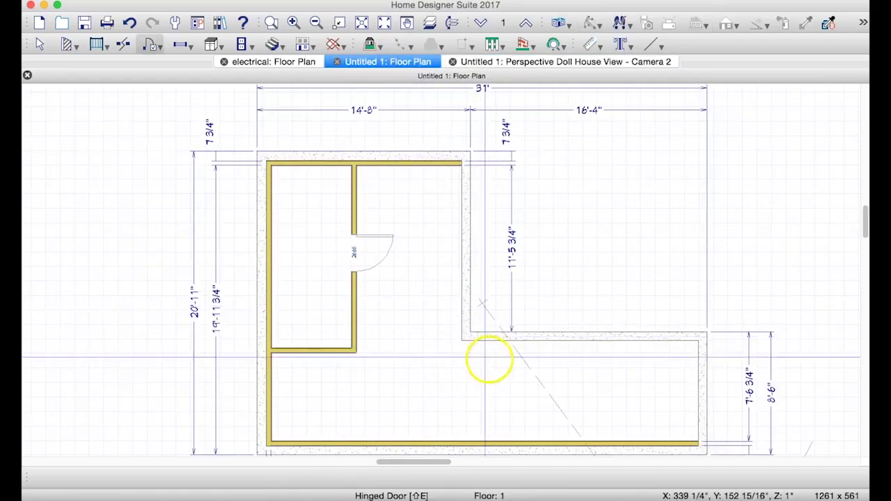
left_click(617, 45)
left_click_drag(390, 376, 476, 376)
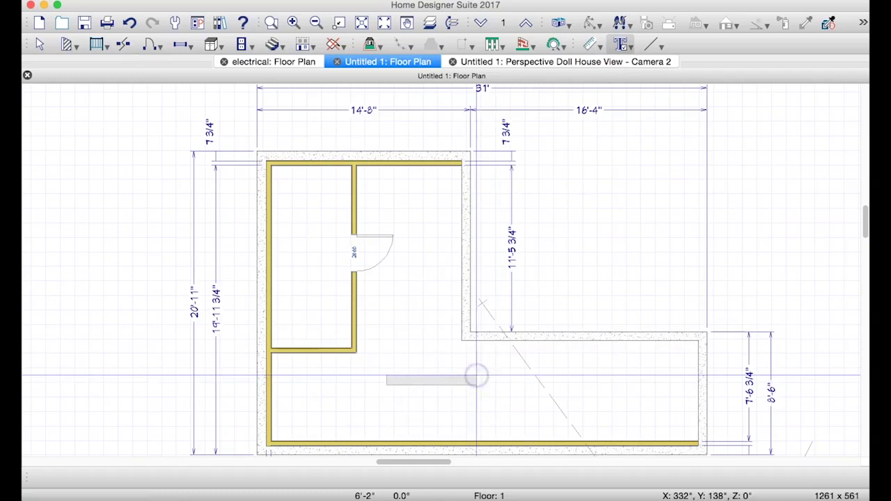
left_click_drag(476, 375, 476, 377)
type("Fu")
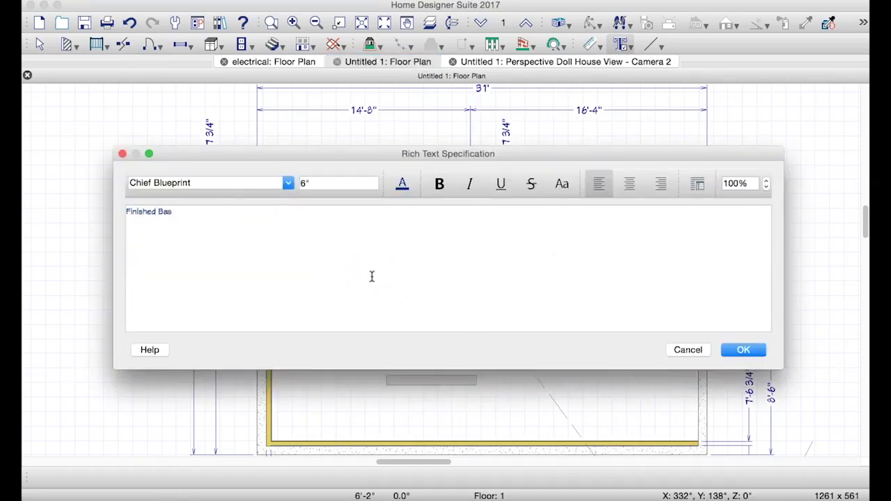
left_click(742, 352)
left_click(418, 383)
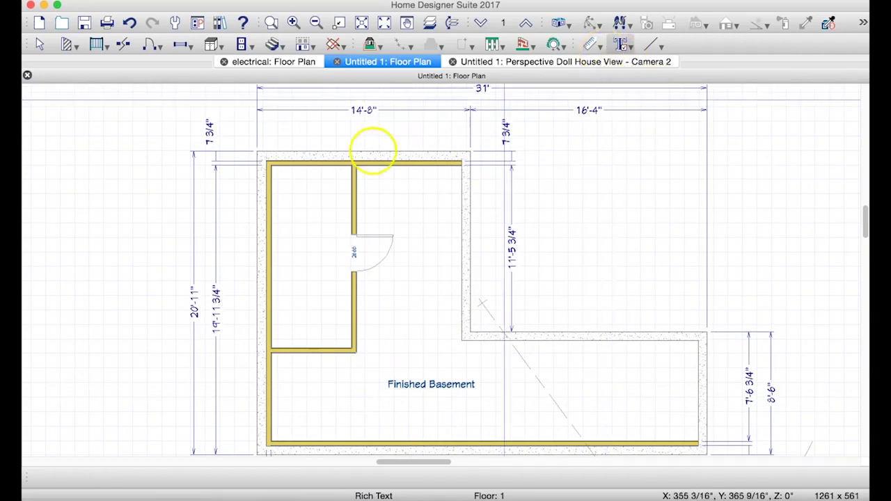
left_click(599, 49)
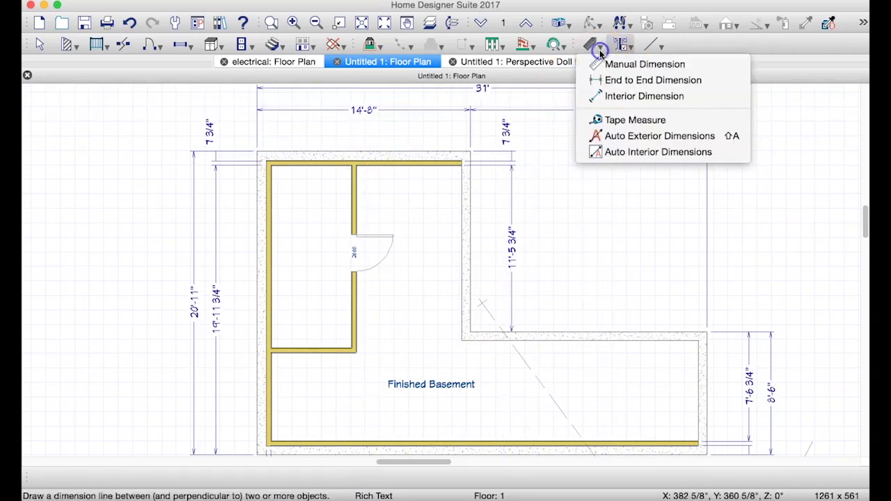
left_click(595, 120)
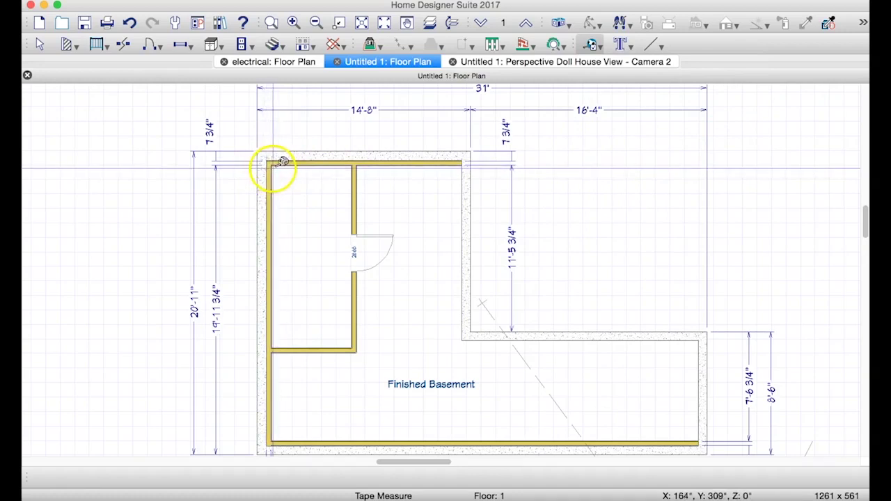
left_click_drag(271, 168, 324, 275)
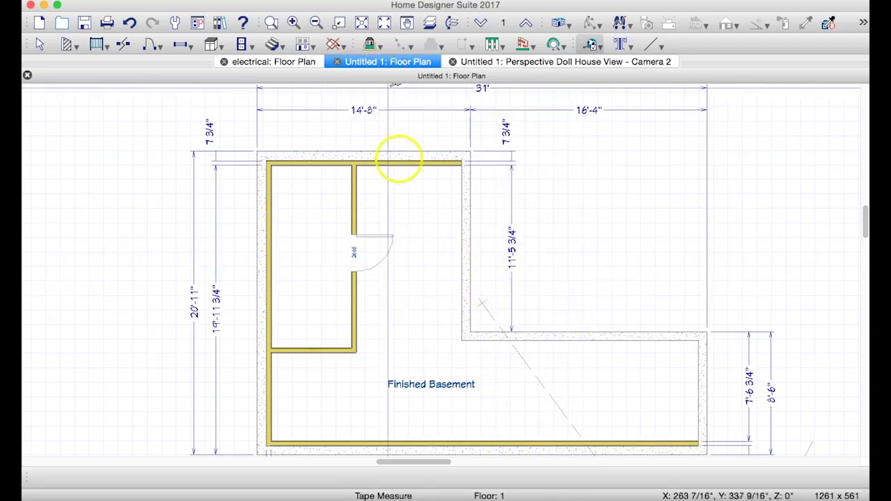
- Create a 3D doll house view of the electrical sample plan and orbit it
left_click(523, 62)
left_click_drag(501, 112, 557, 245)
left_click(251, 62)
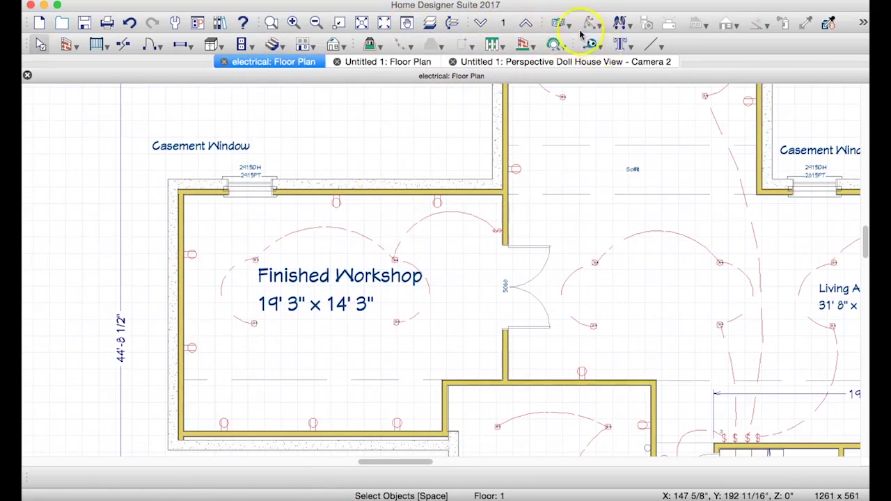
left_click_drag(570, 29, 581, 121)
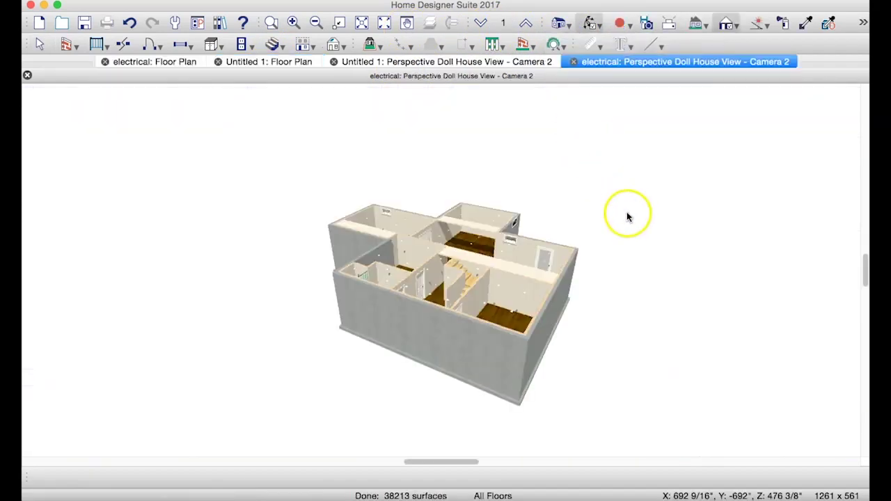
left_click_drag(564, 250, 616, 267)
- Zoom and orbit the electrical model to inspect its lights and outlets, then return to the basement plan
left_click(294, 22)
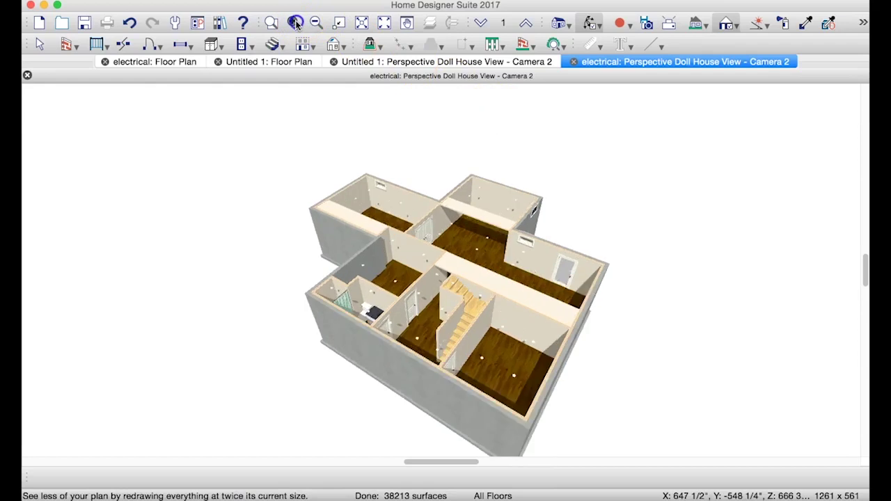
left_click(295, 22)
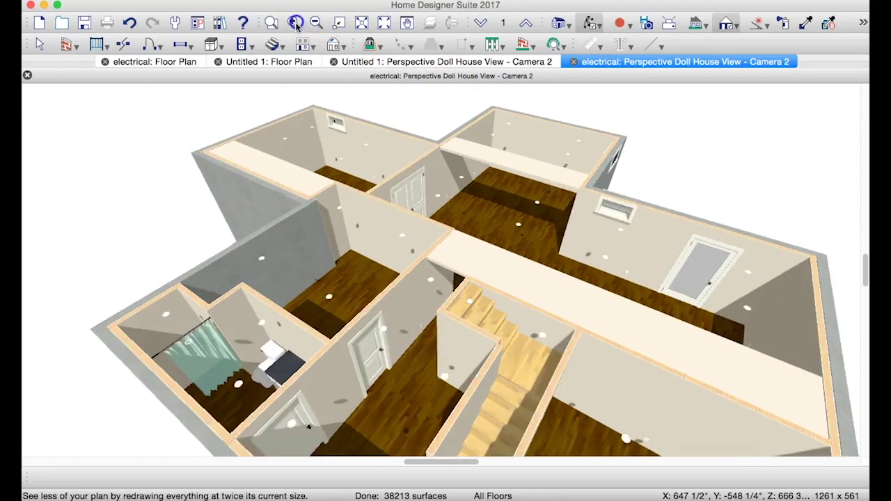
left_click(295, 22)
left_click_drag(374, 166, 315, 202)
left_click_drag(398, 299, 458, 255)
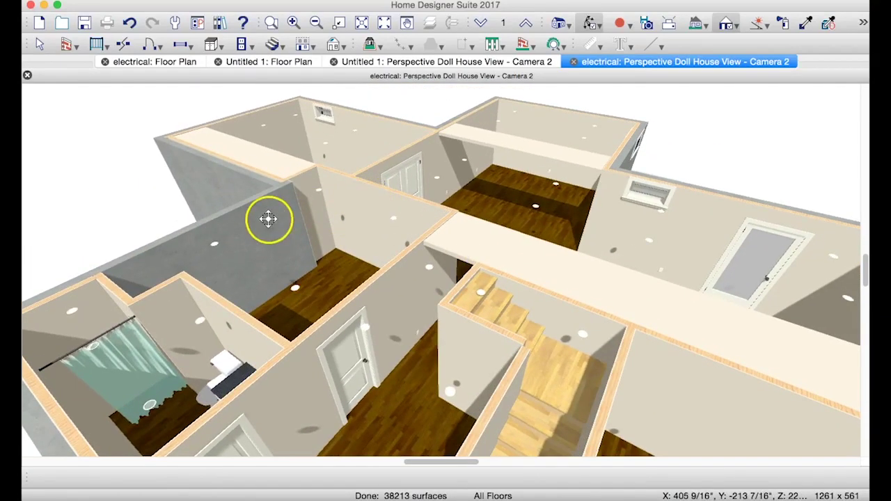
left_click_drag(383, 205, 203, 169)
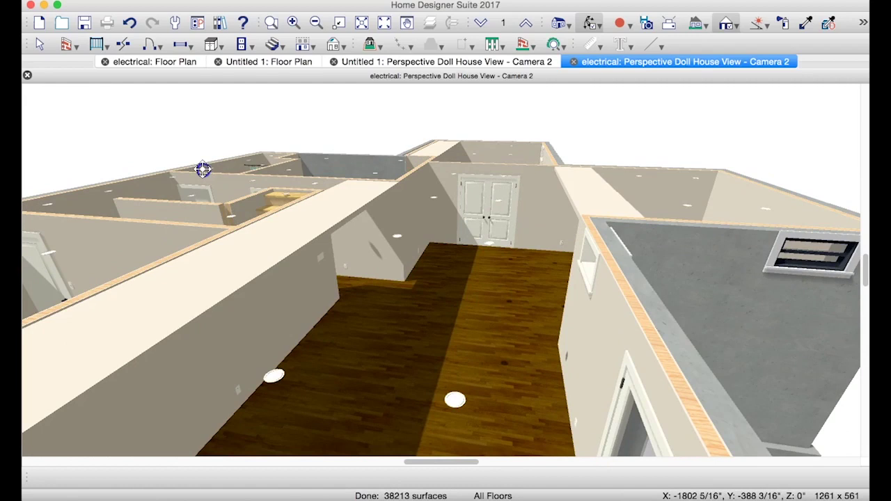
left_click(294, 22)
left_click(293, 23)
left_click_drag(324, 103, 58, 180)
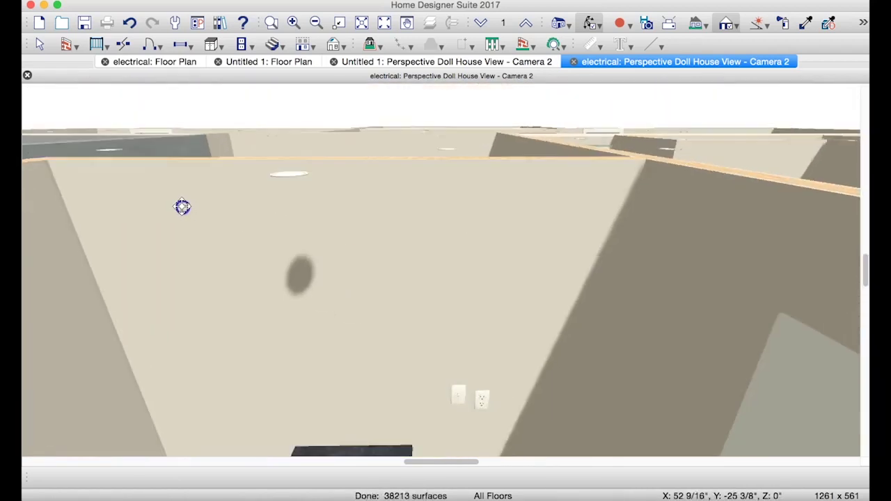
left_click_drag(181, 205, 199, 328)
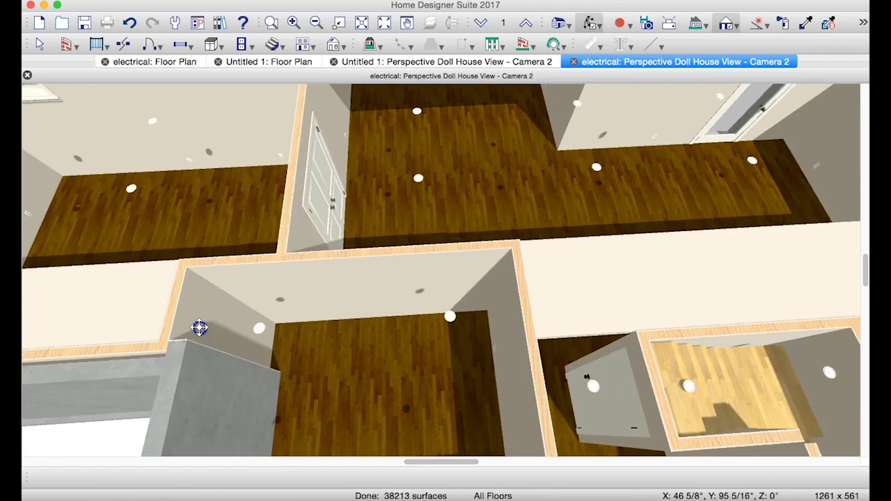
left_click(440, 63)
left_click(284, 62)
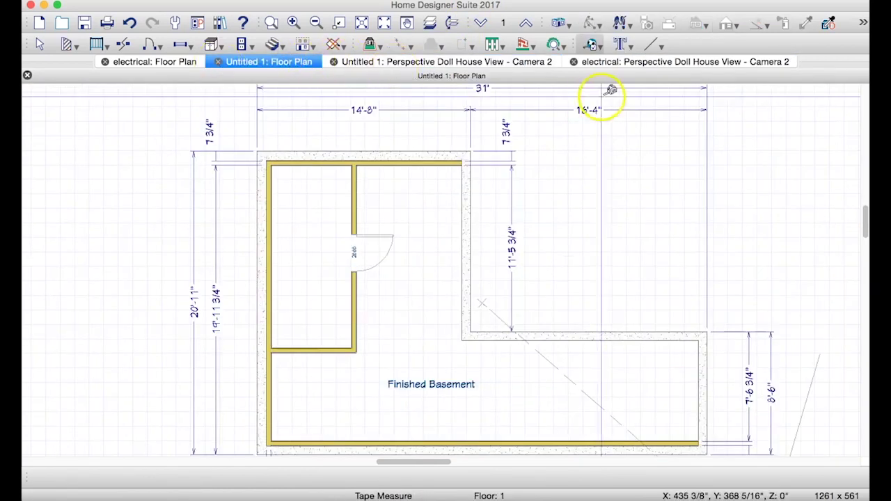
- Give the basement model a perspective overview camera, then come back to its floor plan
left_click(665, 63)
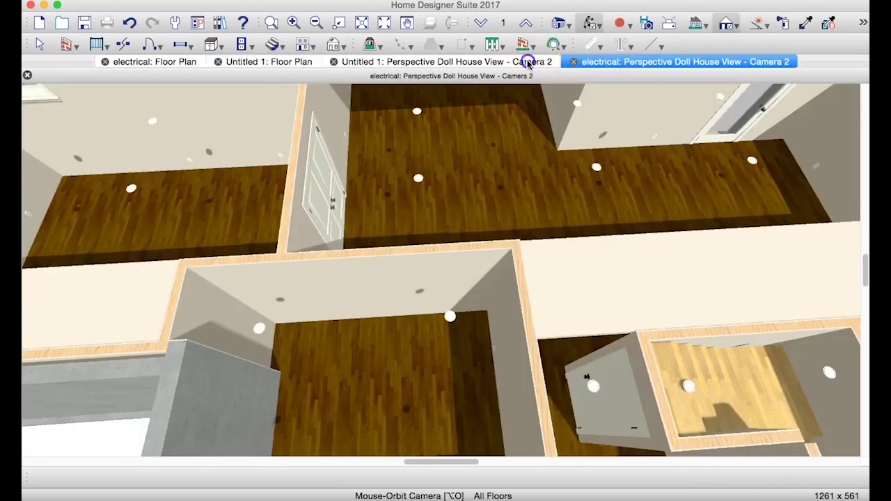
left_click(528, 63)
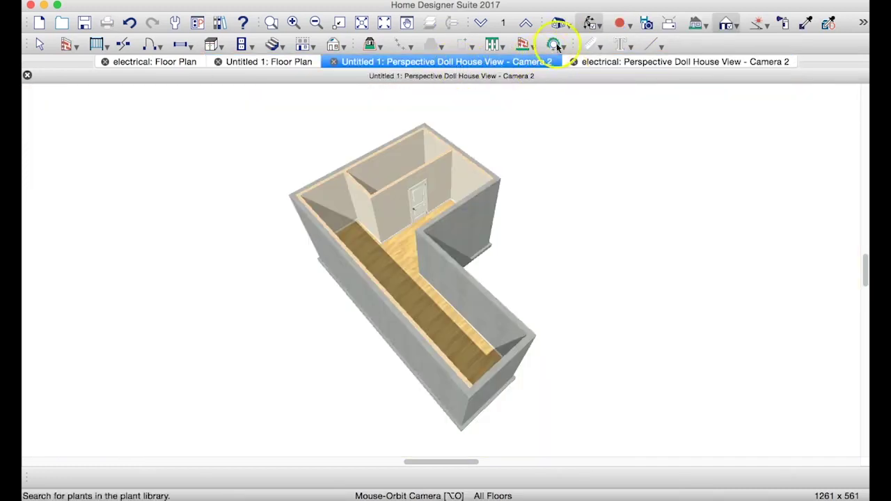
left_click(569, 27)
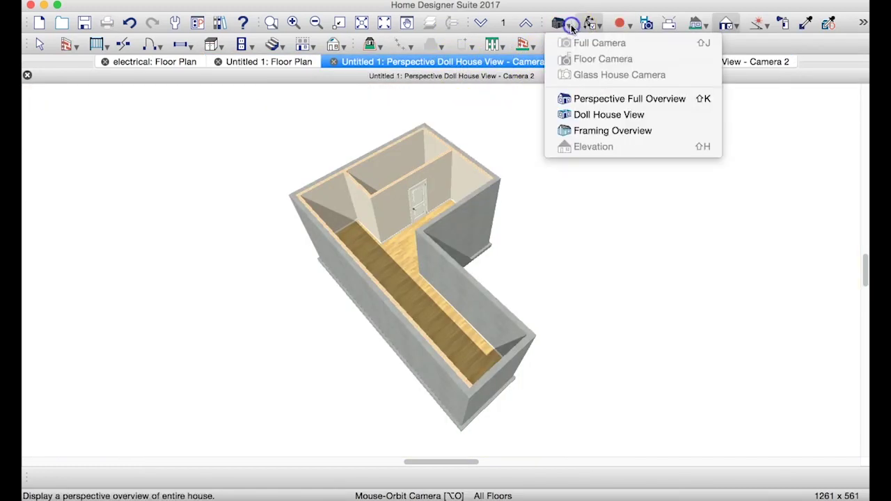
left_click(637, 98)
left_click(172, 62)
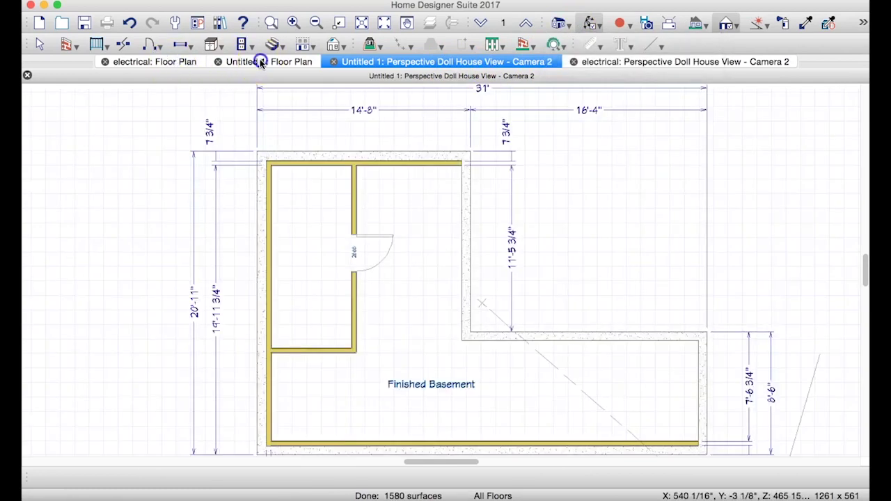
left_click(261, 62)
left_click(156, 61)
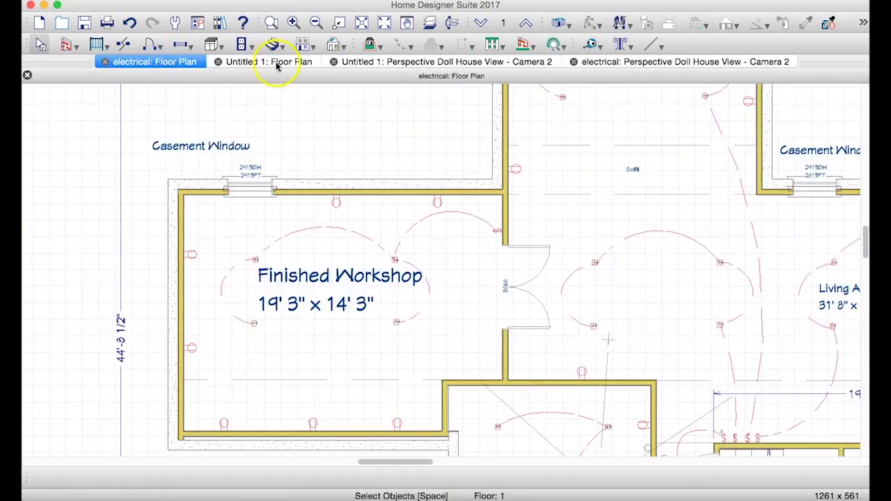
left_click(247, 63)
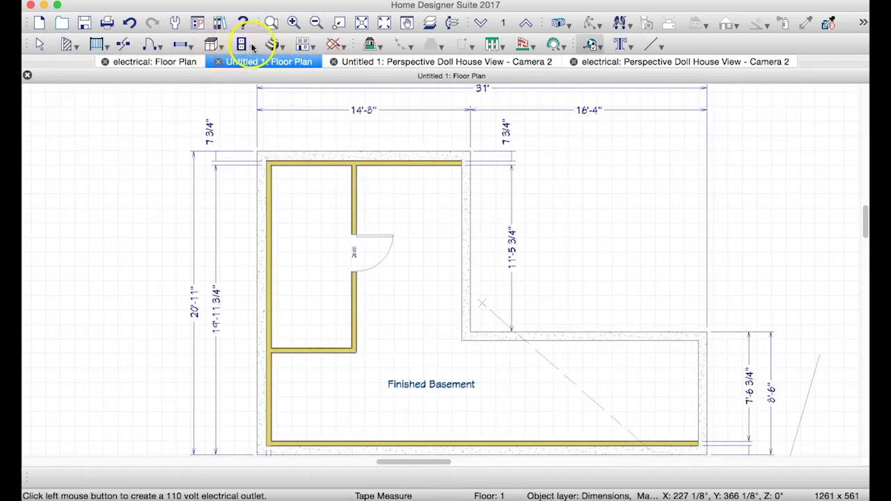
- Place 110V outlets on the upper room's top wall and the framed room's outer wall
left_click(252, 47)
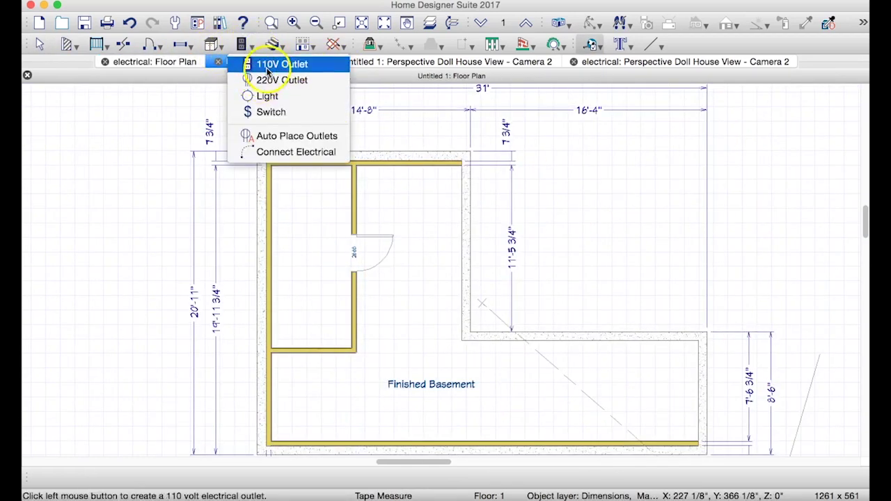
left_click(268, 70)
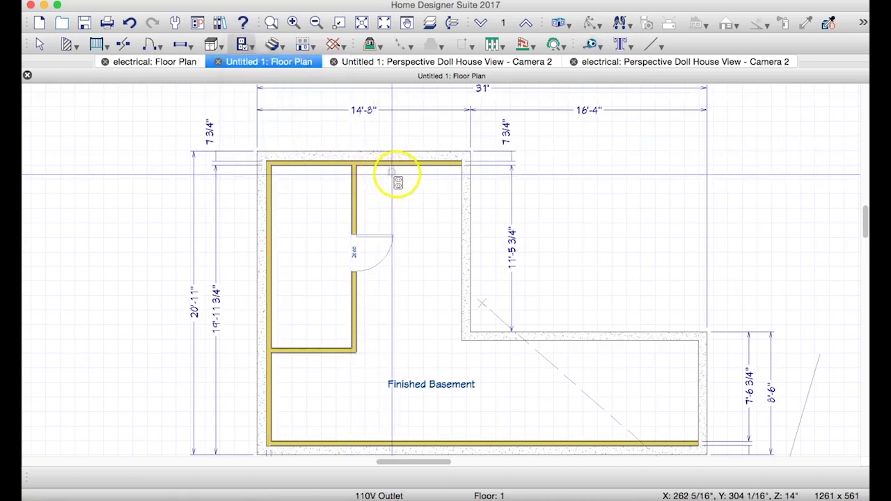
left_click(405, 172)
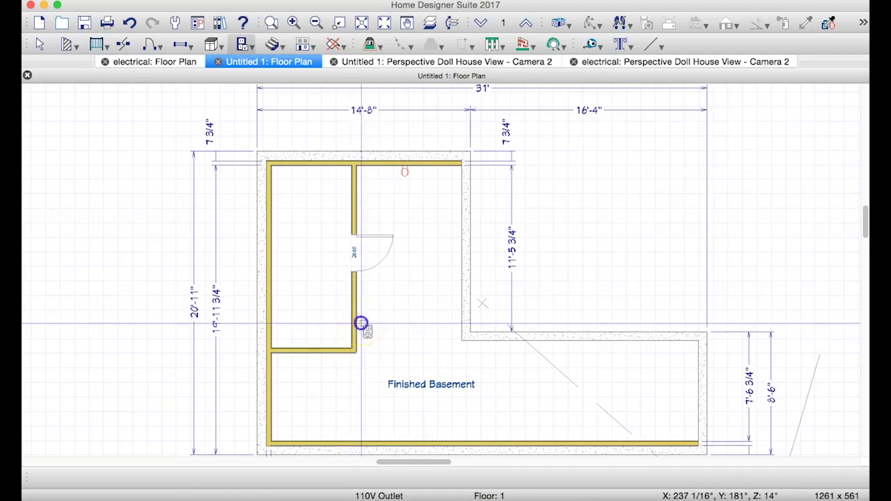
left_click(361, 323)
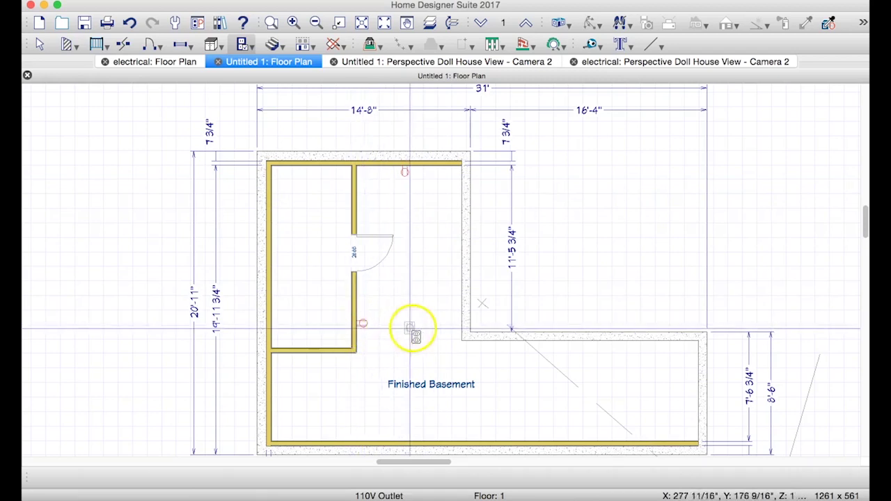
left_click(446, 62)
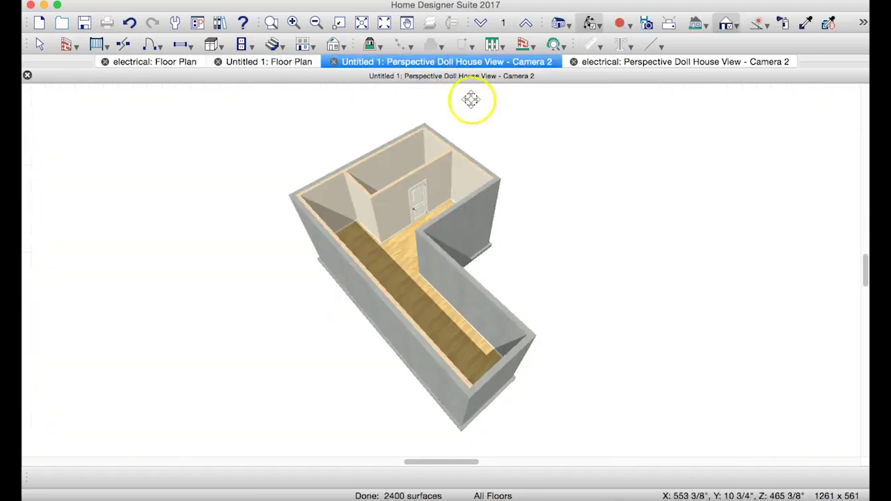
- Zoom in and orbit the 3D model to inspect both outlets, then return to the floor plan
left_click(298, 25)
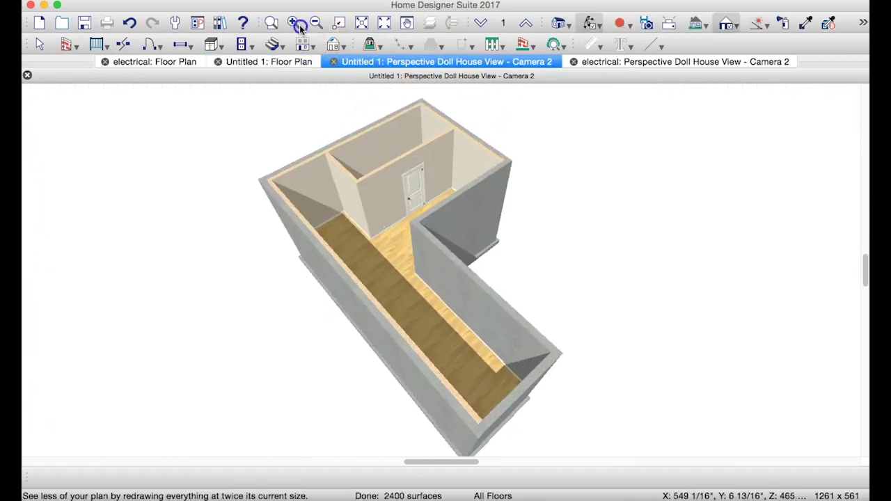
left_click(298, 25)
left_click(298, 25)
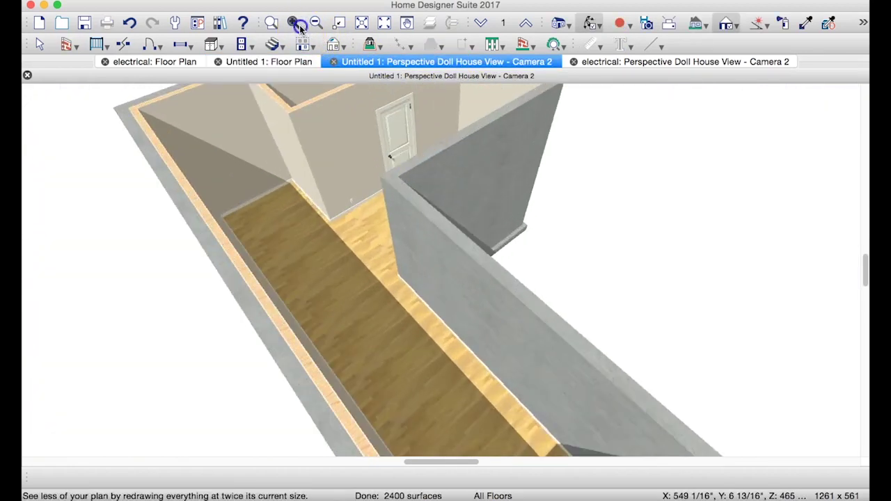
left_click(298, 25)
left_click(294, 24)
left_click(293, 23)
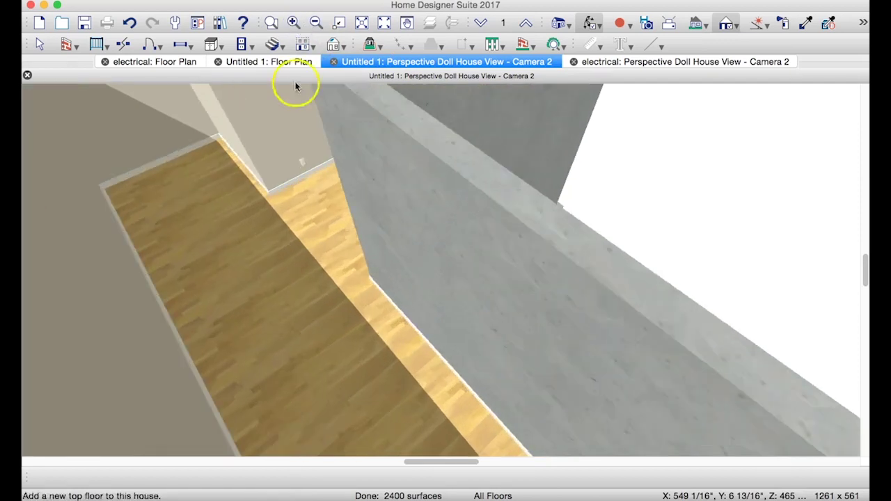
left_click_drag(336, 170, 432, 204)
left_click(281, 62)
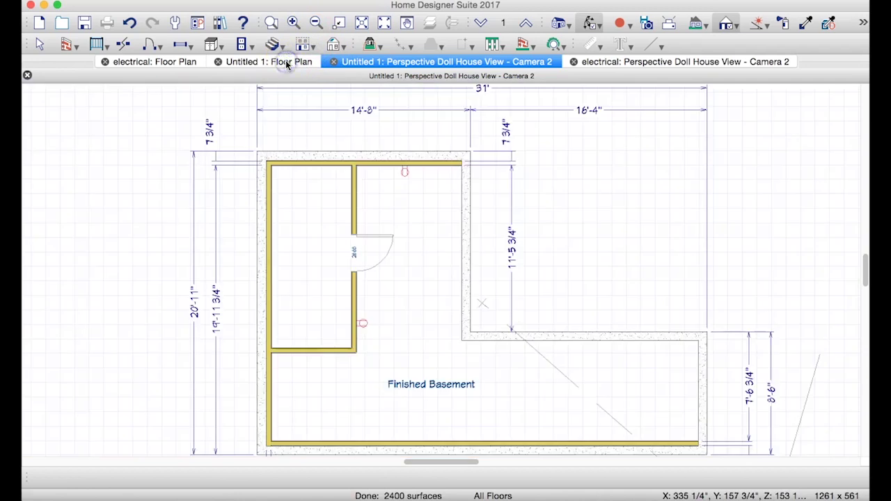
- Place ceiling lights in the framed room and at the lower room's left, middle and right
left_click(254, 50)
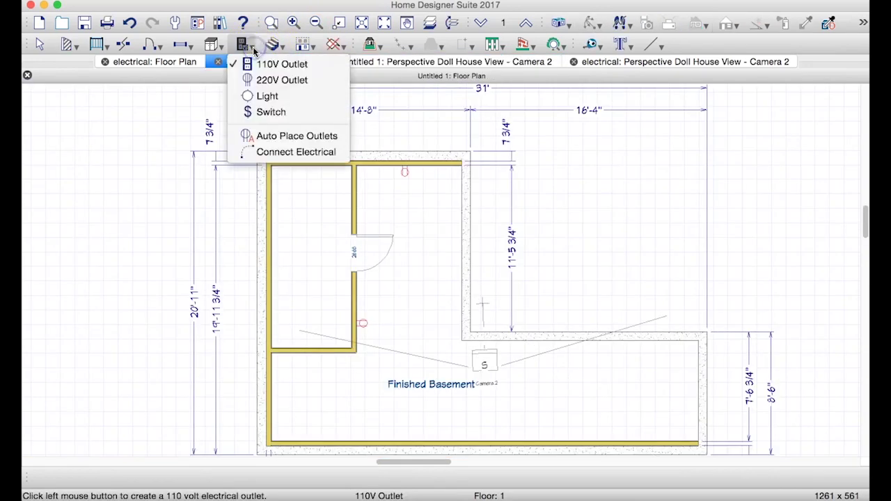
left_click(267, 90)
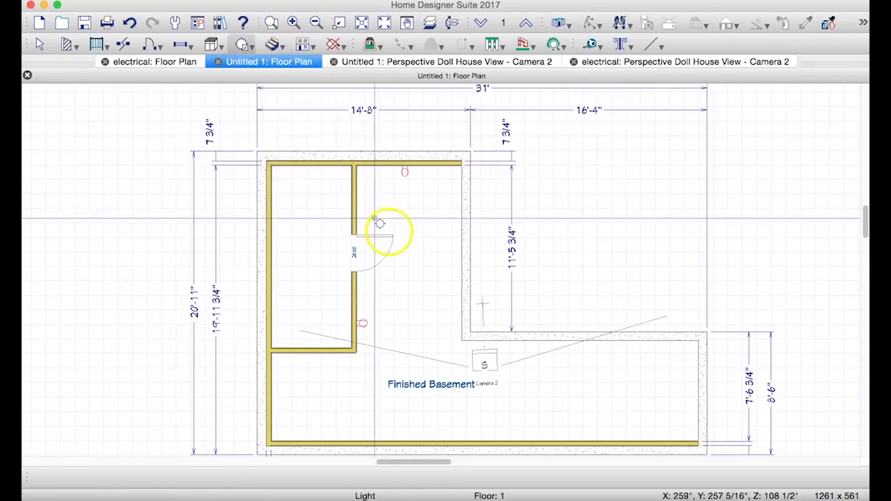
left_click(307, 256)
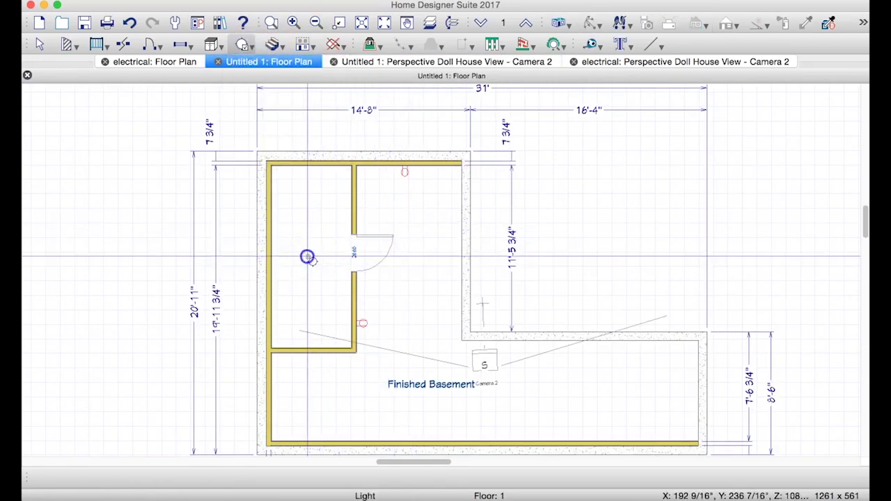
left_click(311, 406)
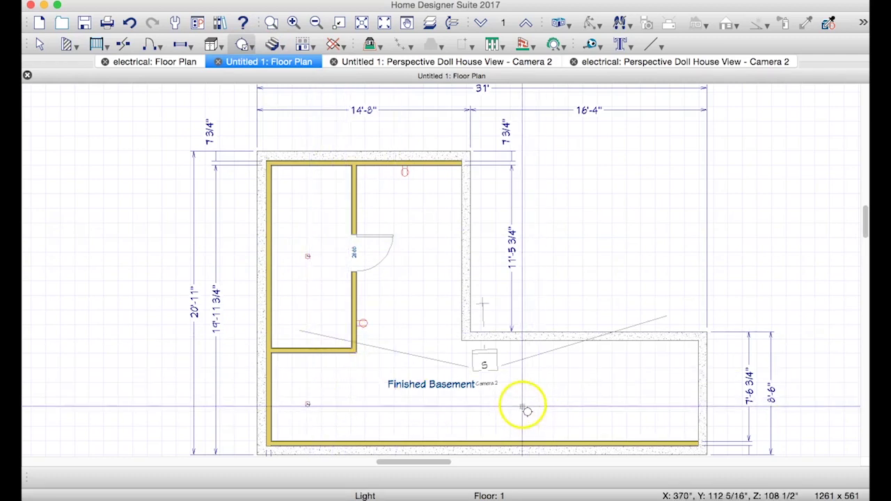
left_click(521, 406)
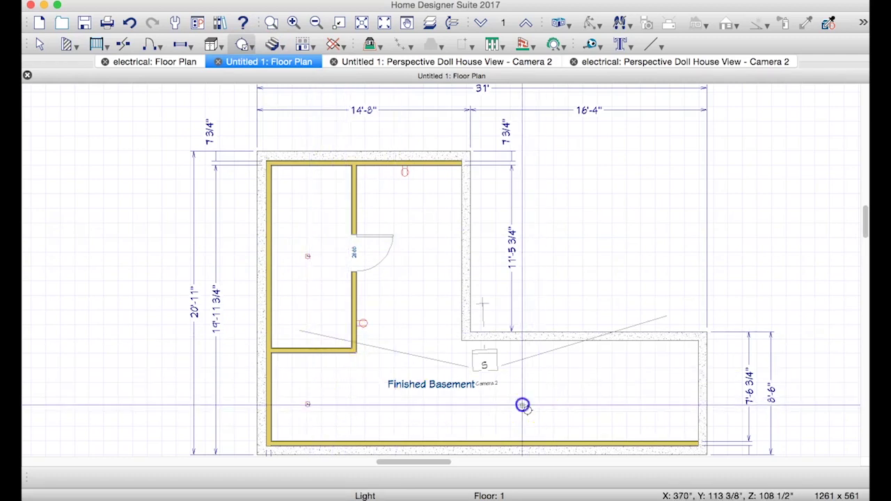
left_click(667, 406)
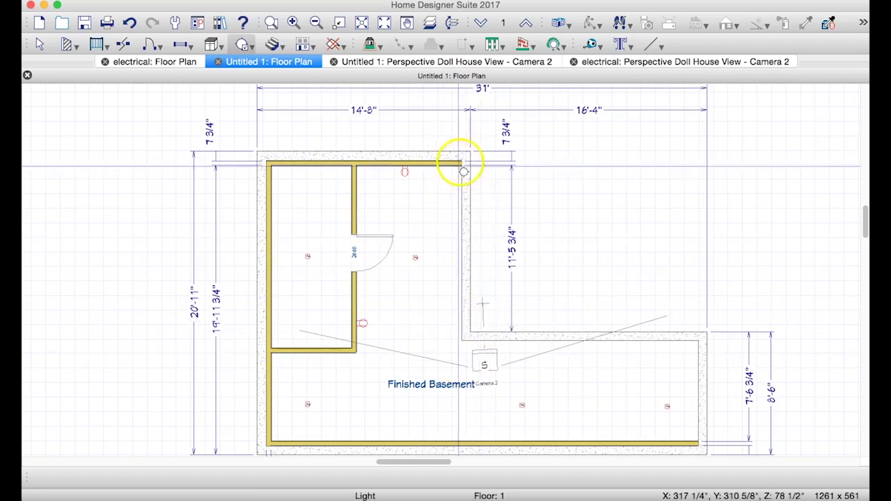
left_click(417, 63)
- Orbit and zoom out in the doll house view to check the lights, then return to the floor plan
left_click(346, 68)
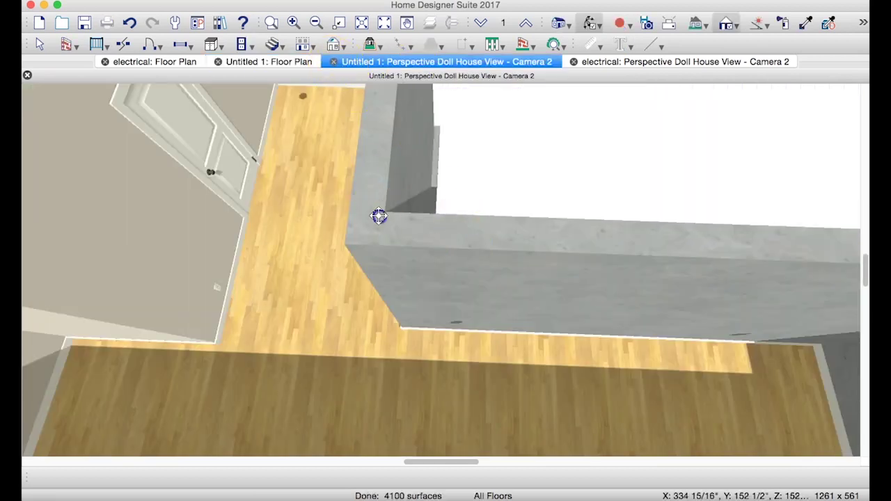
left_click_drag(378, 214, 362, 227)
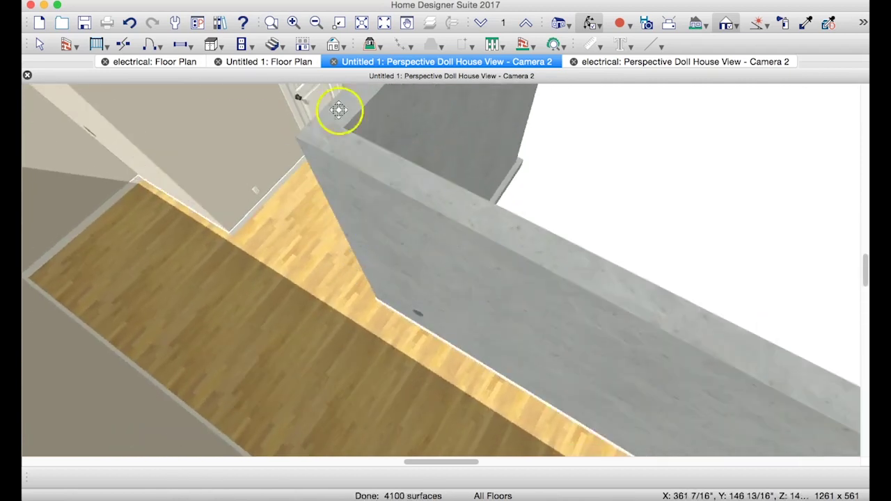
left_click(315, 24)
left_click(316, 24)
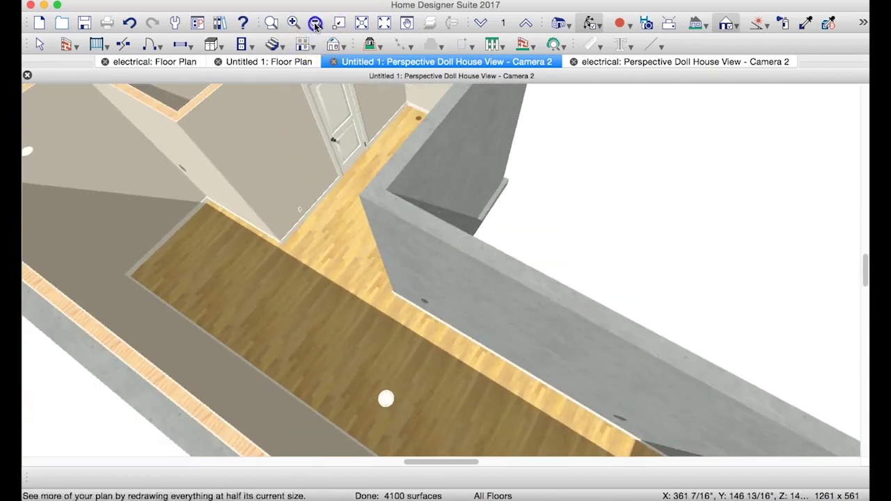
left_click(270, 63)
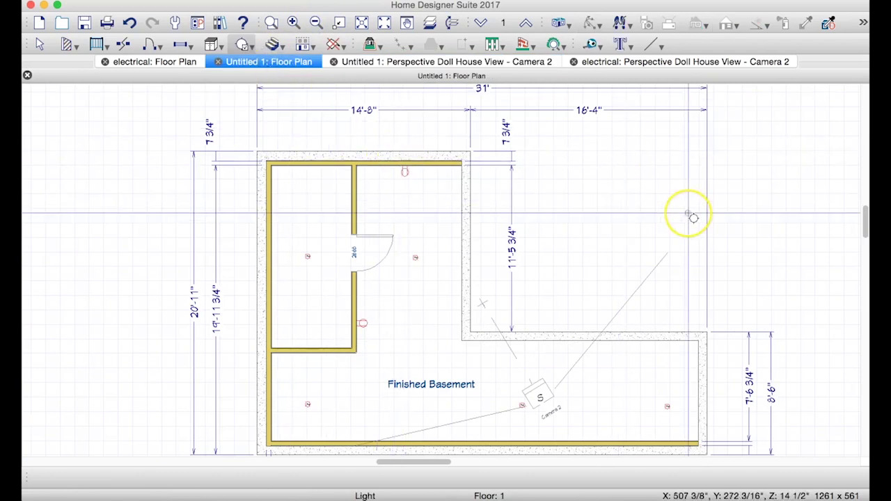